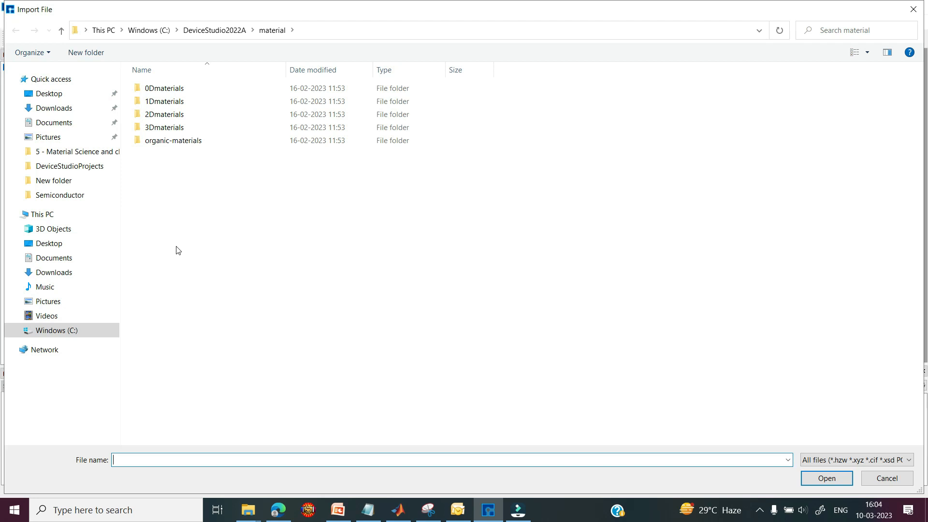
- Import the Si structure from the Semiconductor folder of the 3Dmaterials library
double_click(176, 128)
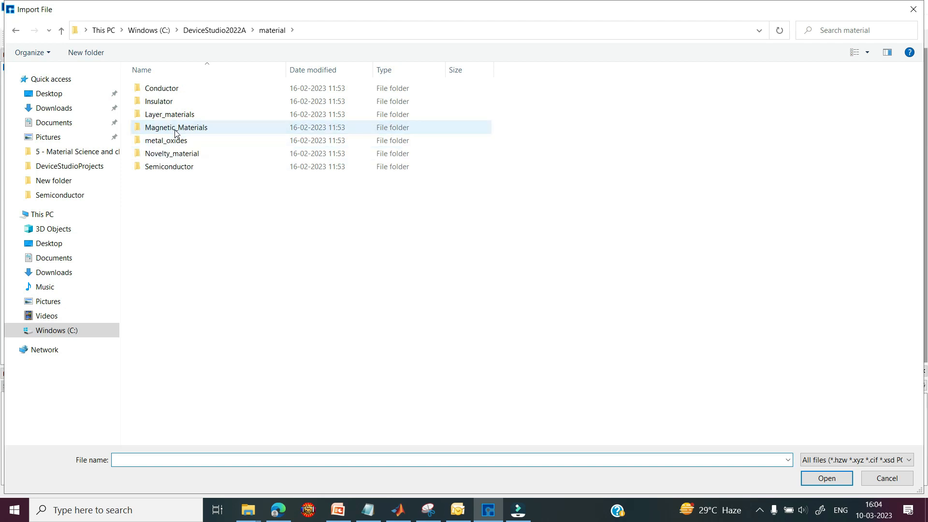
double_click(183, 166)
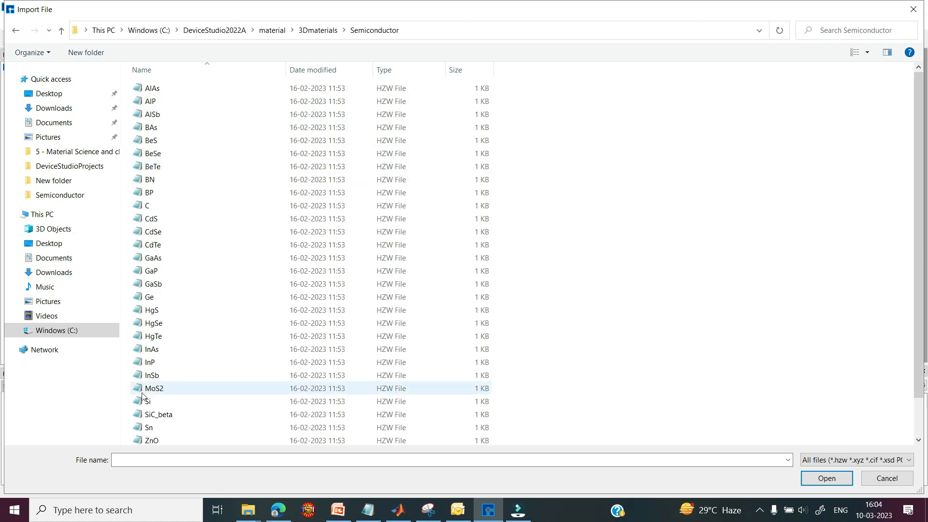
left_click(160, 403)
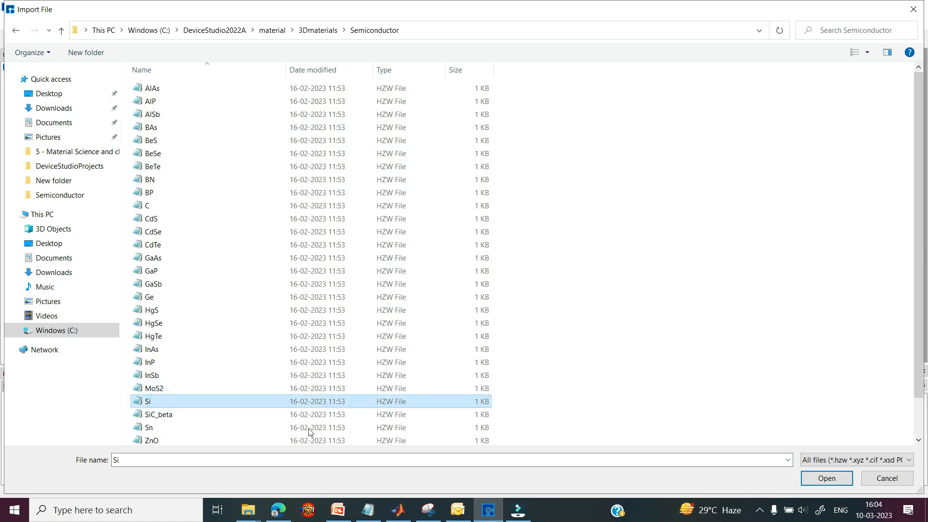
left_click(805, 478)
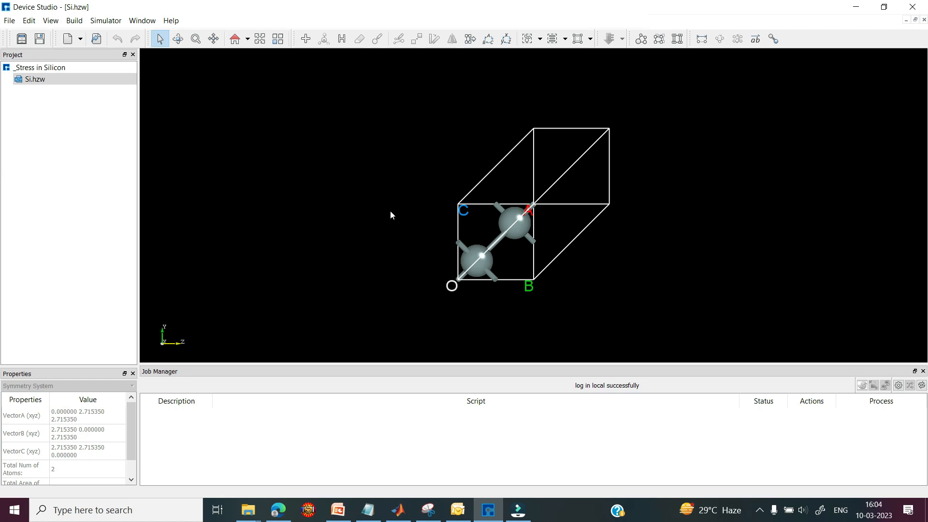
- Open a Nanodcal SCF calculation for the silicon crystal and keep LDA_PZ81 as the exchange correlation
left_click(107, 21)
left_click(130, 35)
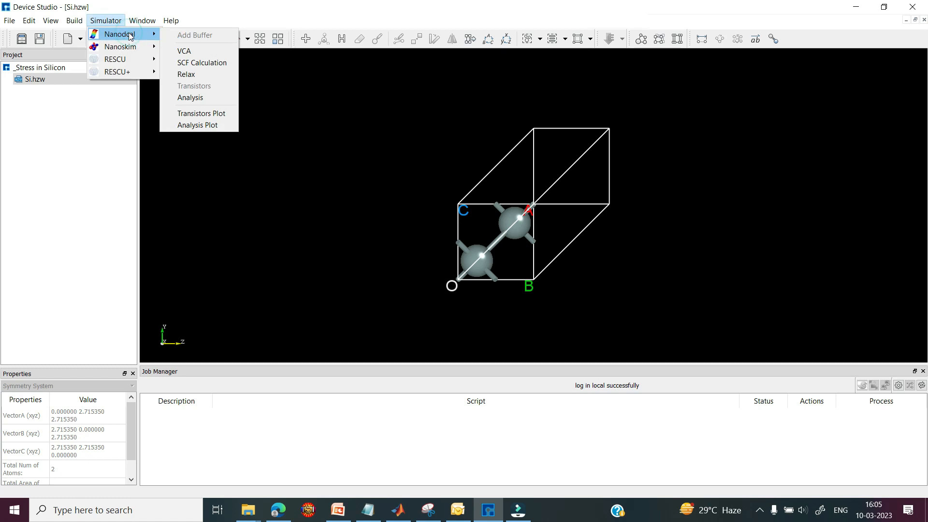
left_click(197, 63)
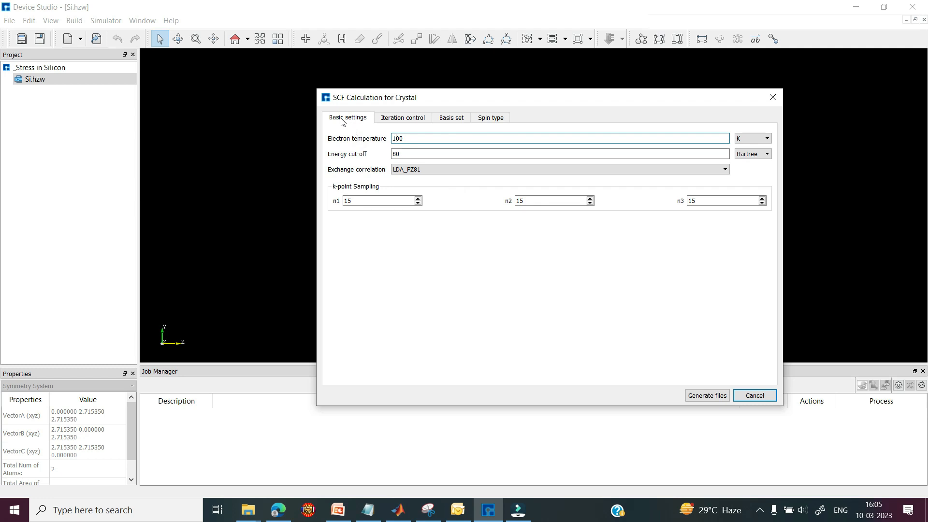
left_click(406, 154)
left_click(414, 170)
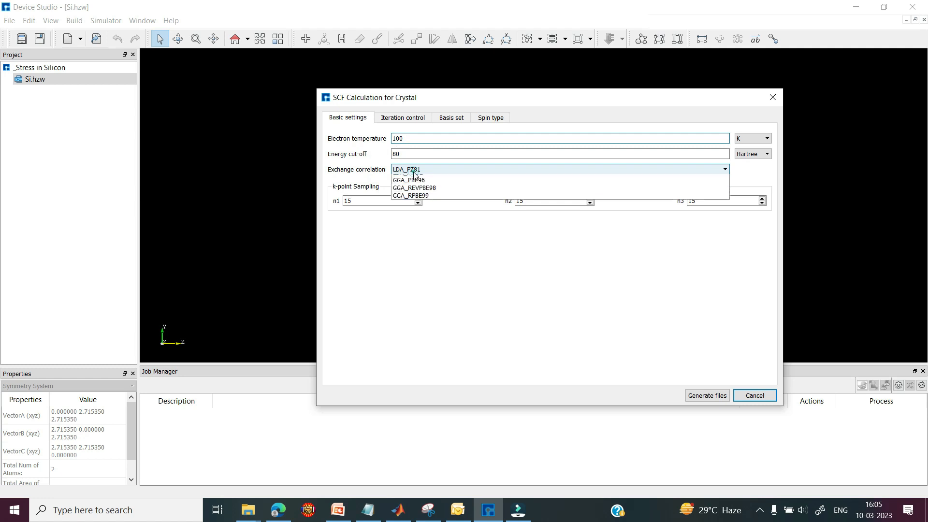
left_click(414, 171)
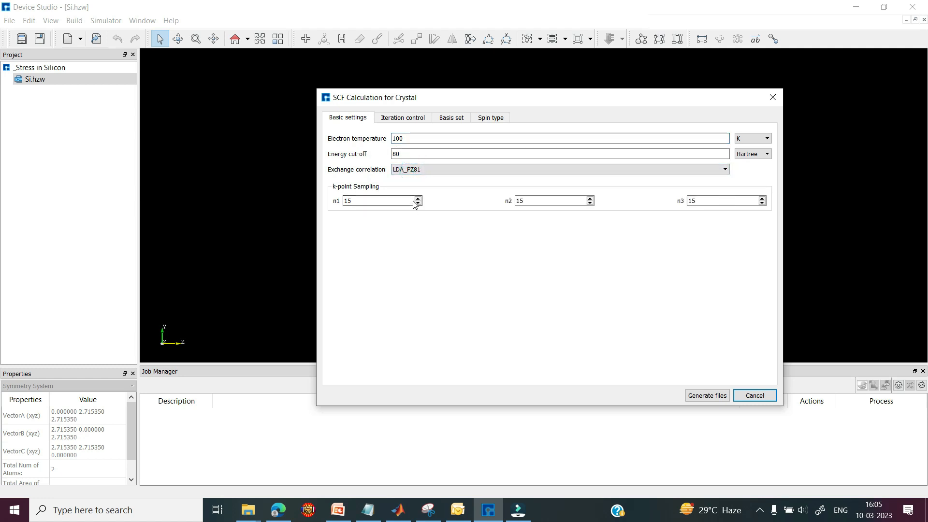
- Review the iteration, basis set and spin settings, keeping ByElement and NoSpin, and generate the SCF input file
left_click(407, 121)
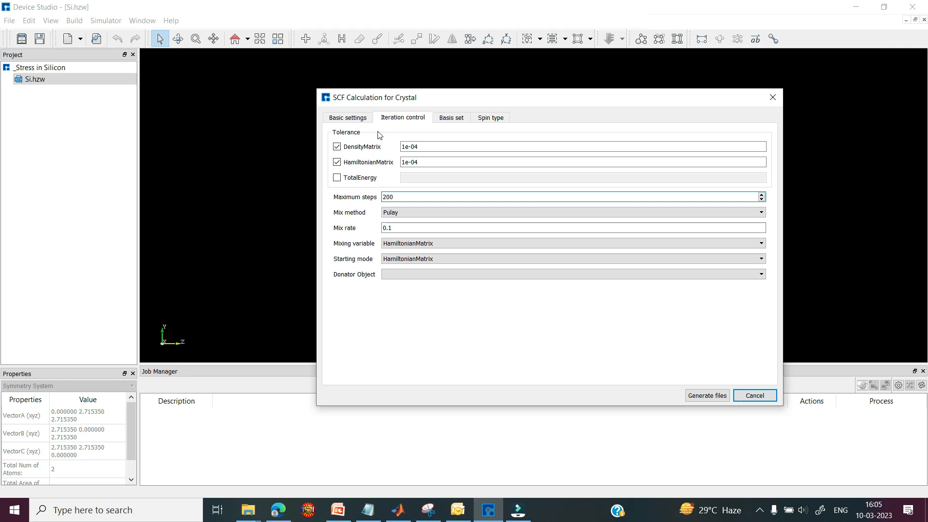
left_click(457, 119)
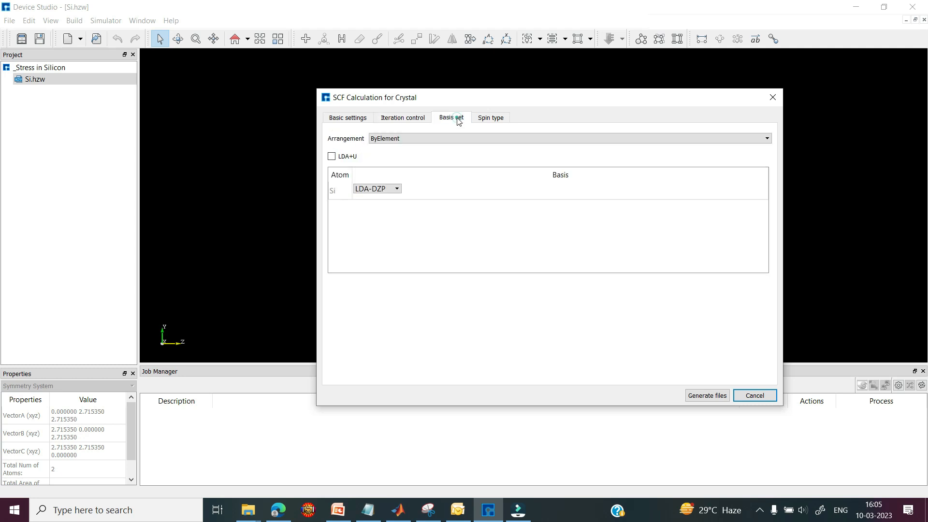
left_click(388, 139)
left_click(387, 139)
left_click(493, 118)
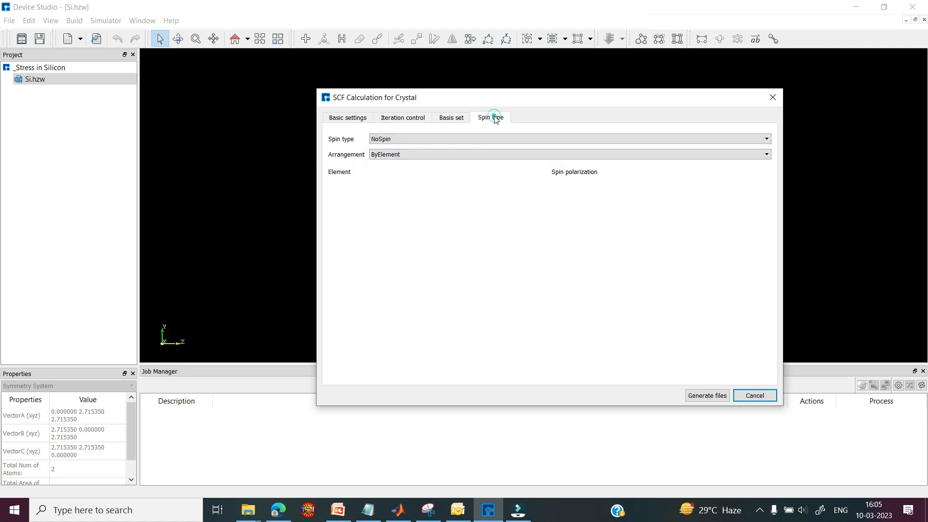
left_click(466, 139)
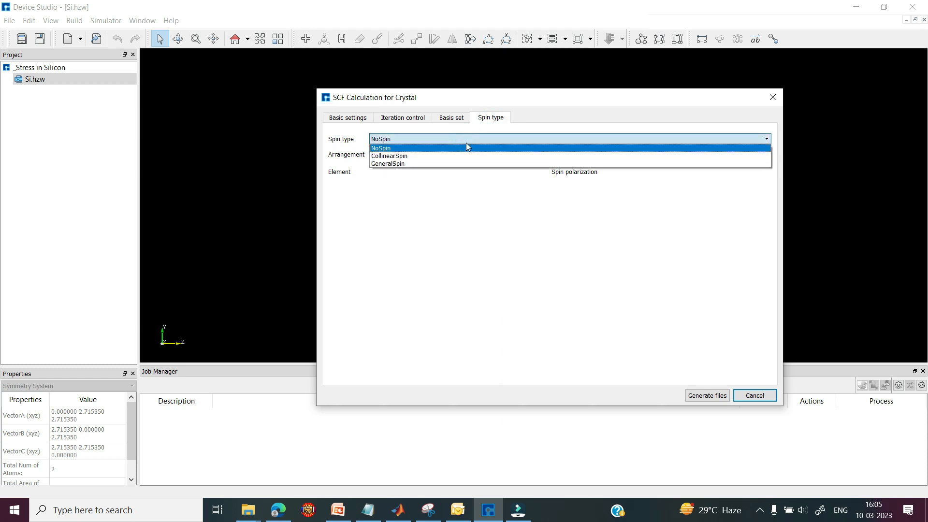
left_click(422, 290)
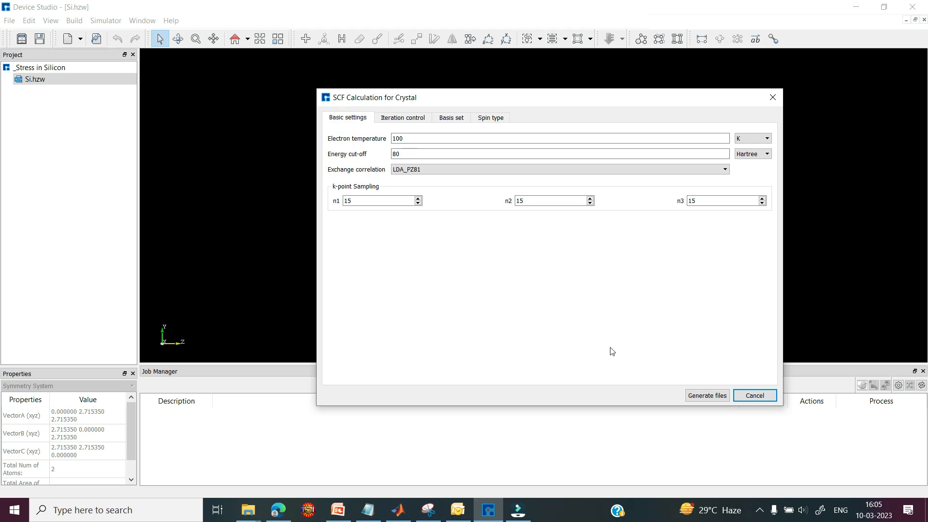
left_click(706, 396)
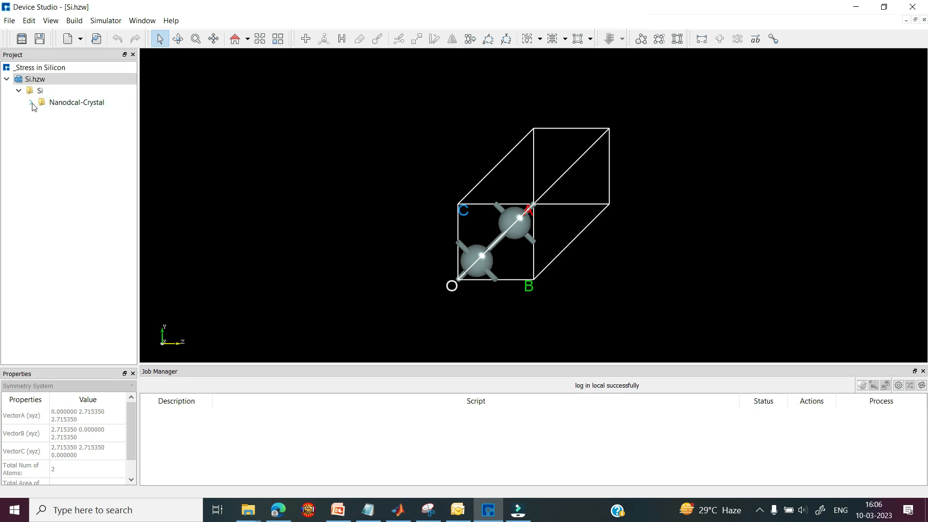
- Open scf.input from the Nanodcal-Crystal folder, look through its calculation parameters, and close it
left_click(31, 103)
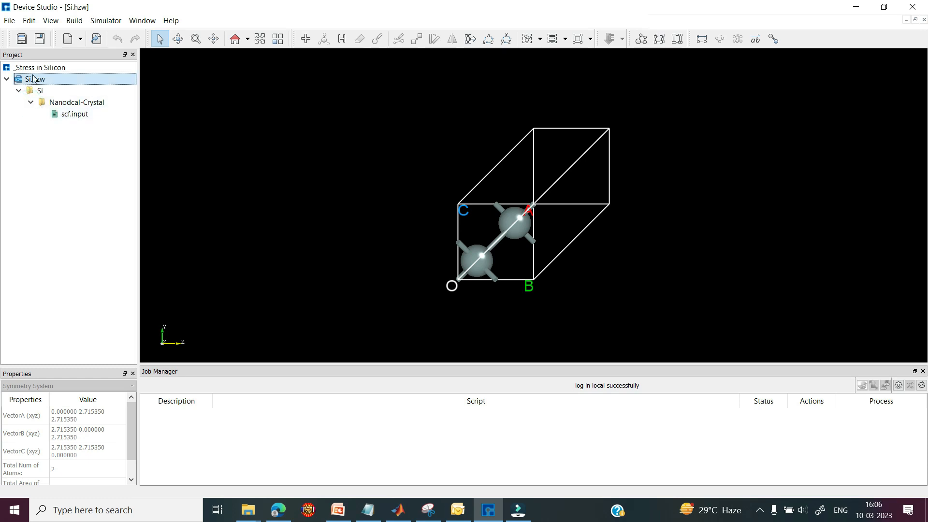
left_click(75, 117)
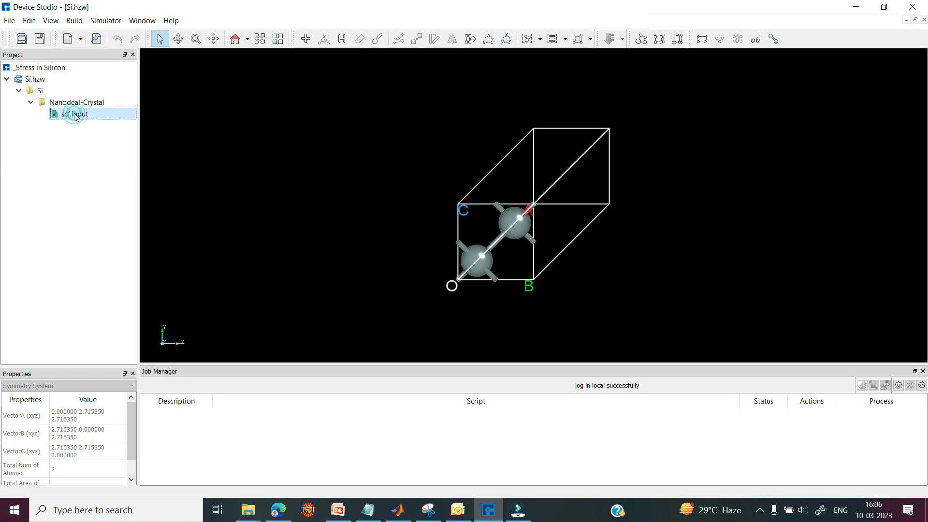
right_click(75, 116)
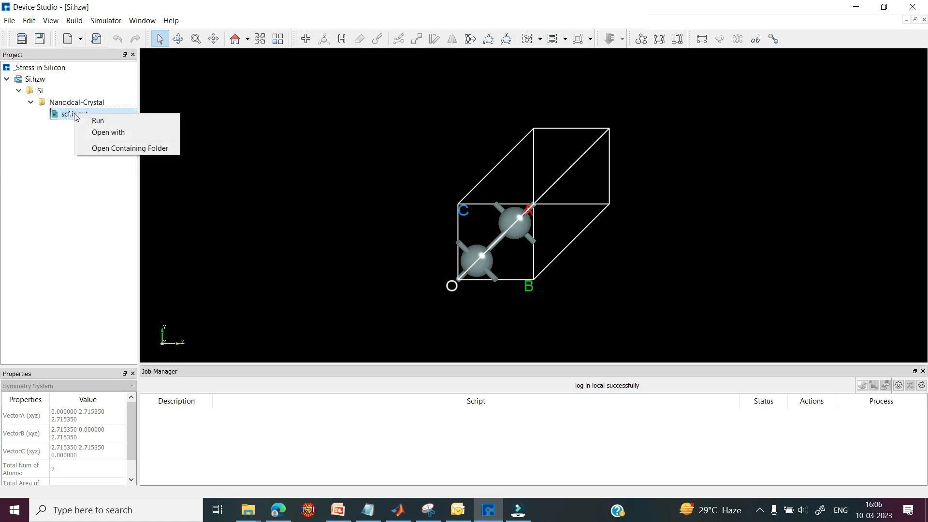
left_click(99, 132)
mouse_move(625, 185)
left_mouse_down()
mouse_move(622, 258)
mouse_move(632, 170)
left_mouse_up()
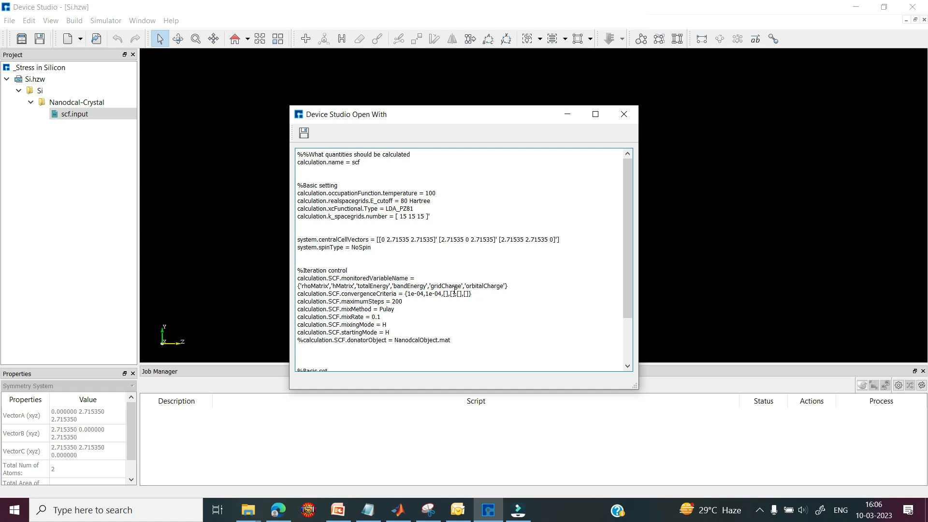
scroll(403, 303, "down", 2)
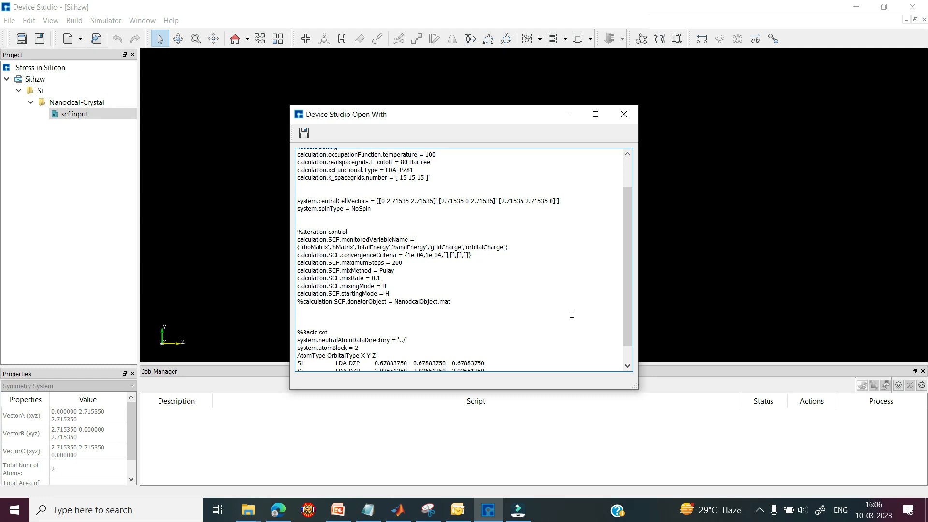
left_click(624, 114)
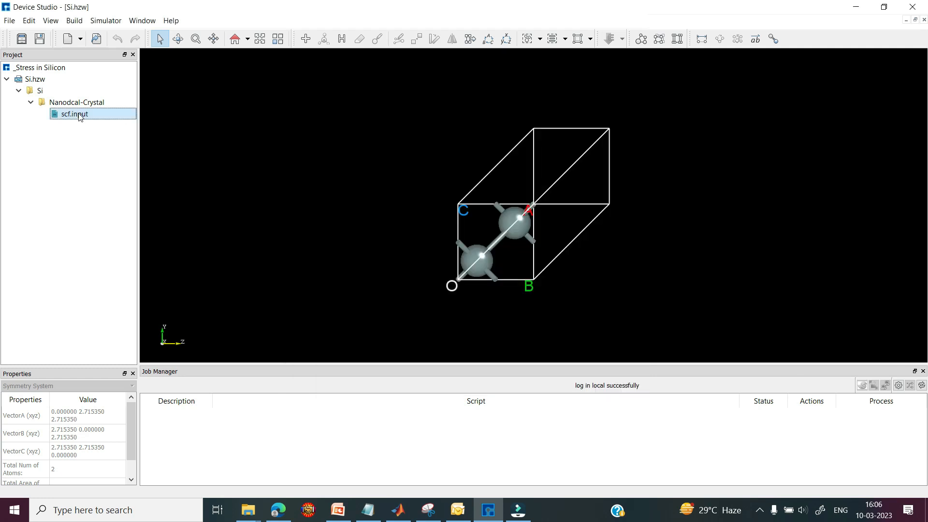
- Run scf.input on the MyComputer gateway
right_click(79, 117)
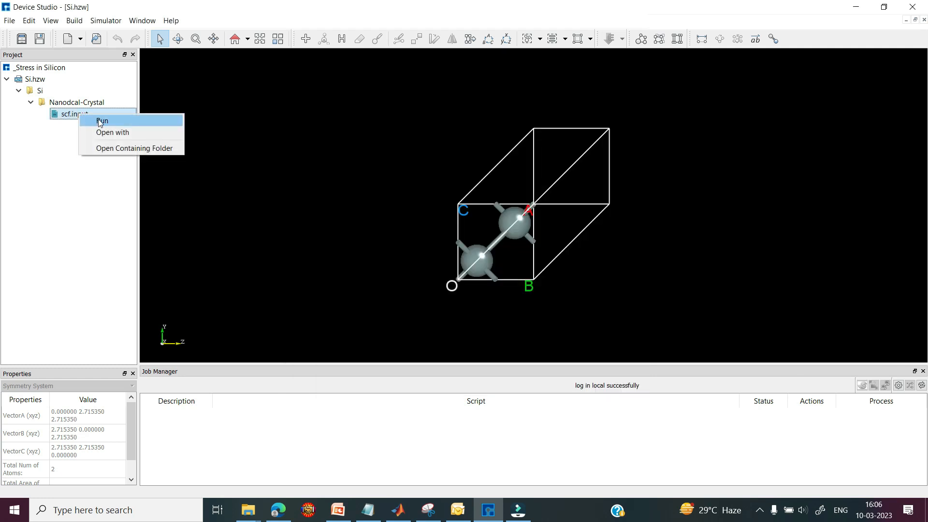
left_click(99, 121)
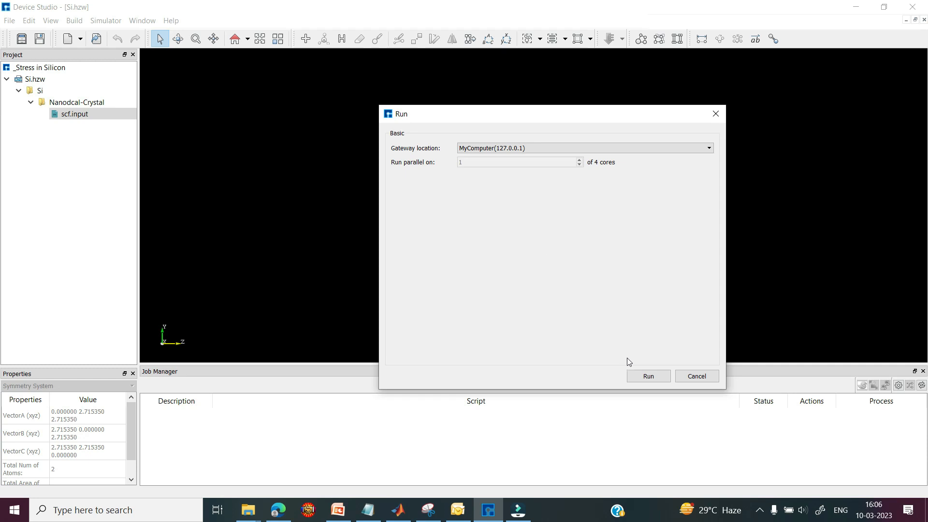
left_click(640, 379)
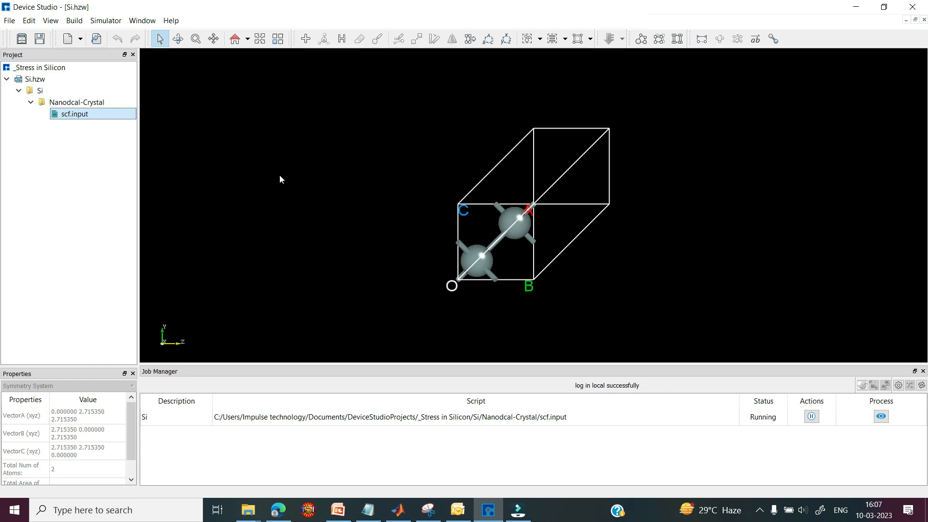
- Set up a Nanodcal BandStructure analysis for the crystal with the symmetry k-point path L G X
left_click(107, 23)
left_click(121, 34)
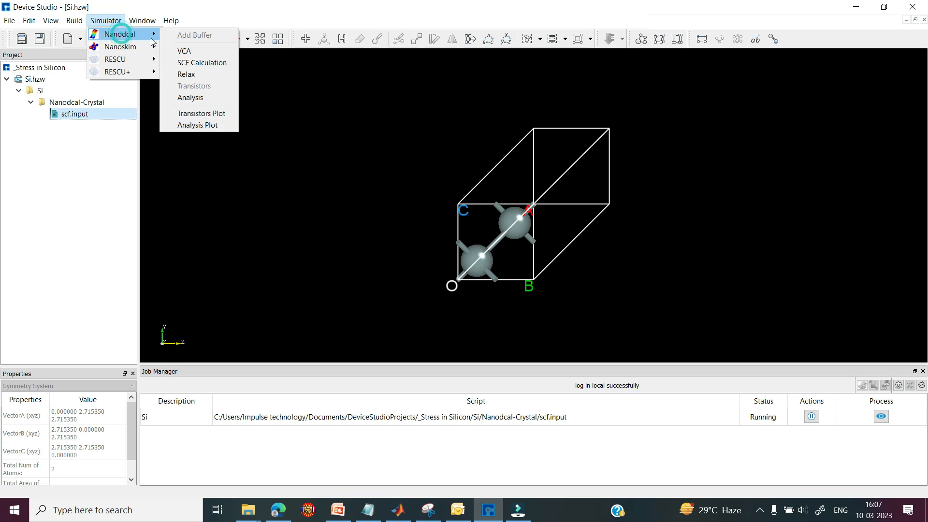
left_click(183, 97)
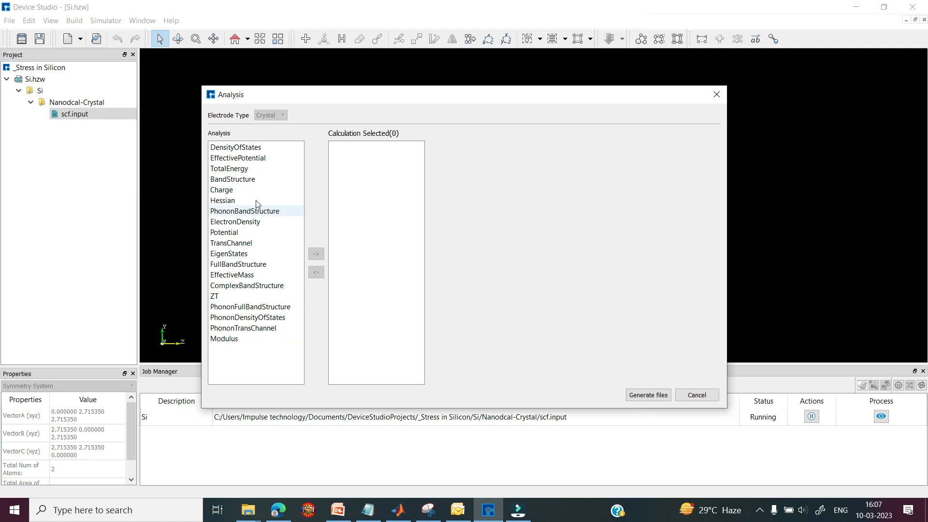
double_click(245, 181)
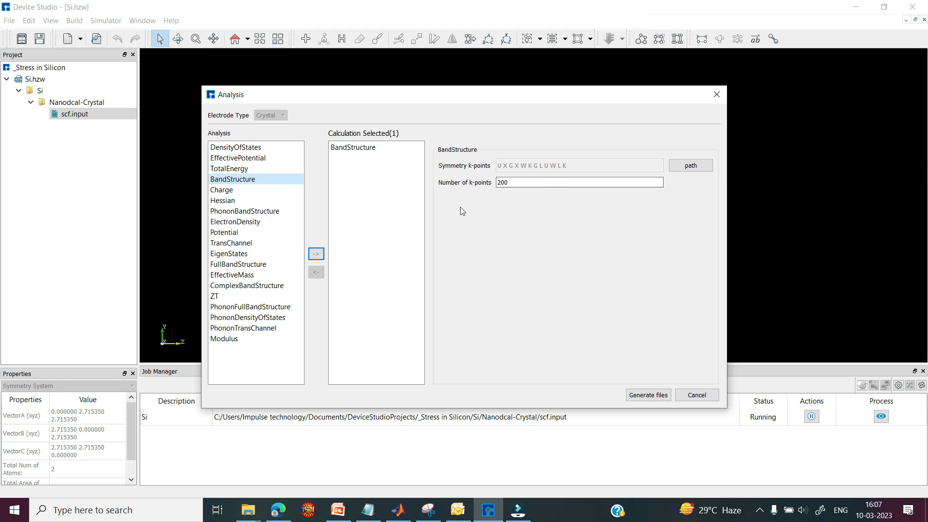
left_click(679, 168)
left_click_drag(583, 267, 544, 249)
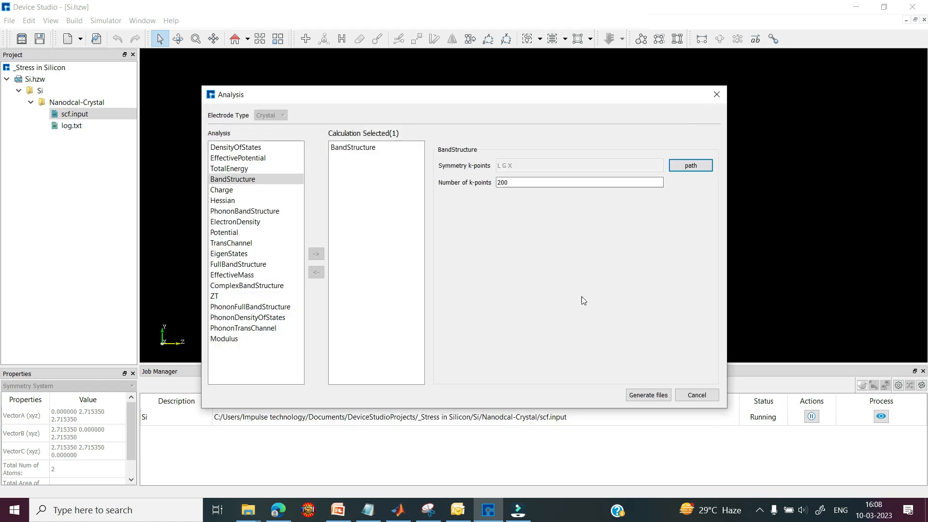
- Generate the band structure input file and run BandStructure.input
left_click(648, 395)
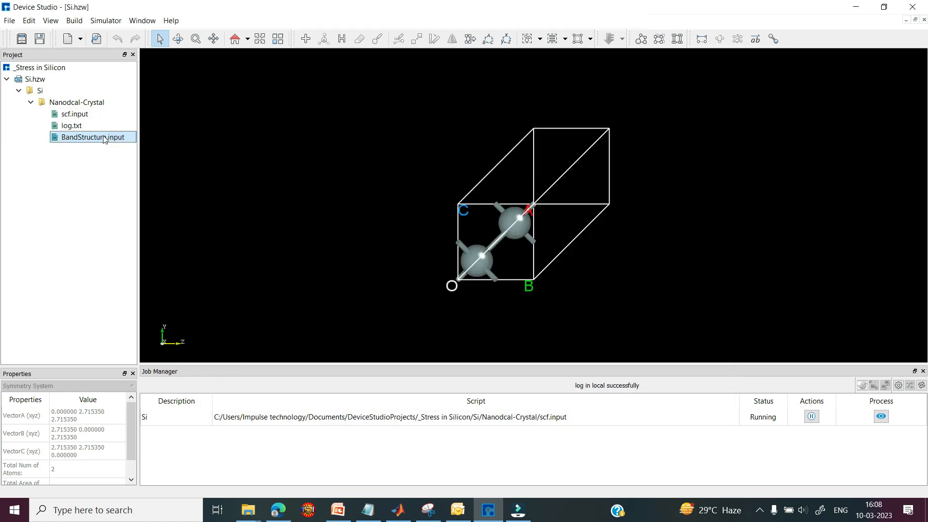
right_click(104, 140)
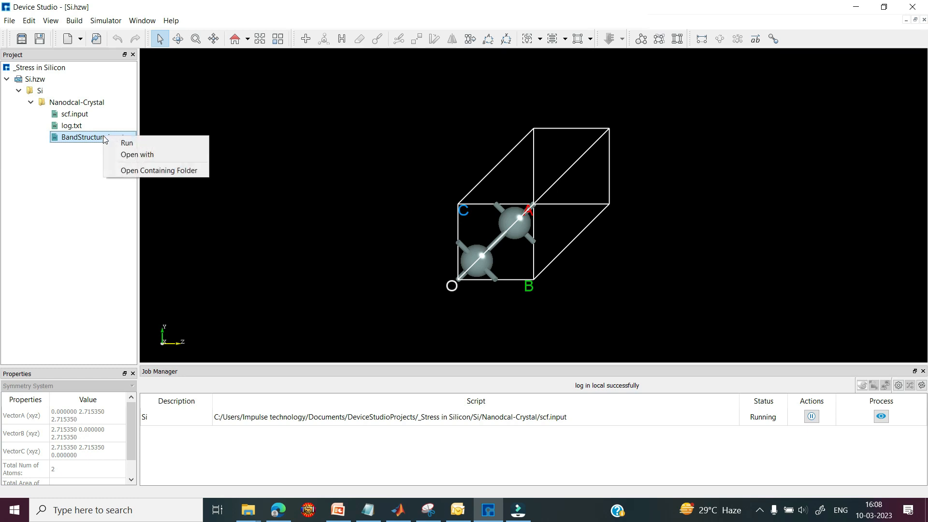
left_click(110, 142)
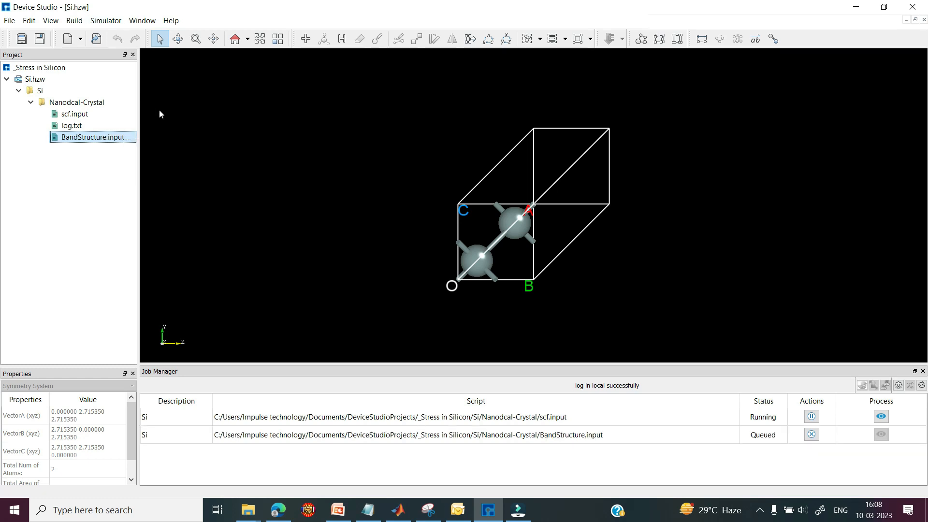
- Set up a Nanodcal EffectiveMass analysis with a hole entry of 0 0 0, 1/2 1/2 1/2 and an electron entry of 0 0 0, 0 1/2 1/2
left_click(106, 20)
left_click(119, 35)
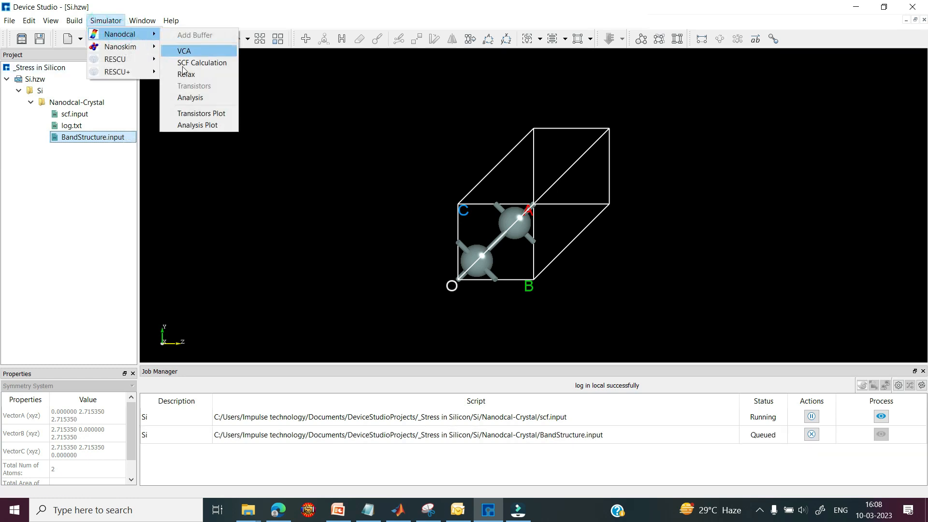
left_click(186, 97)
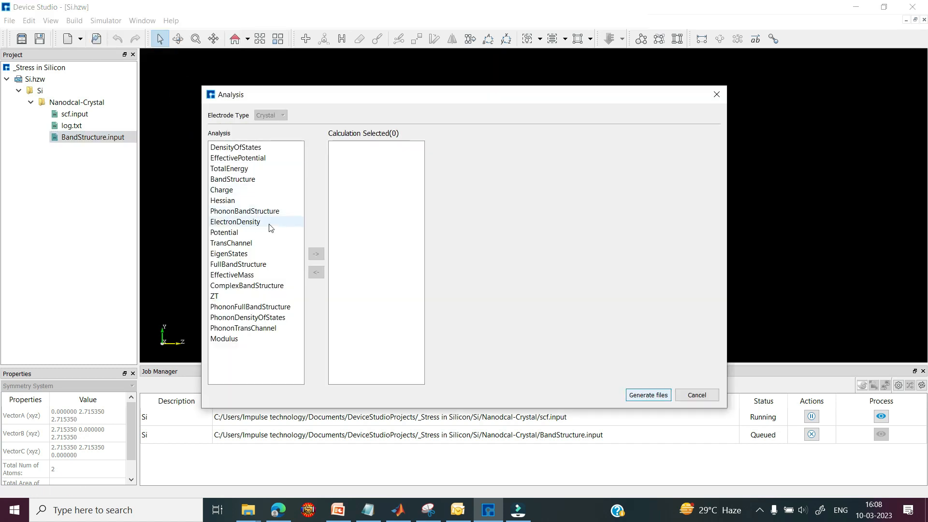
double_click(239, 277)
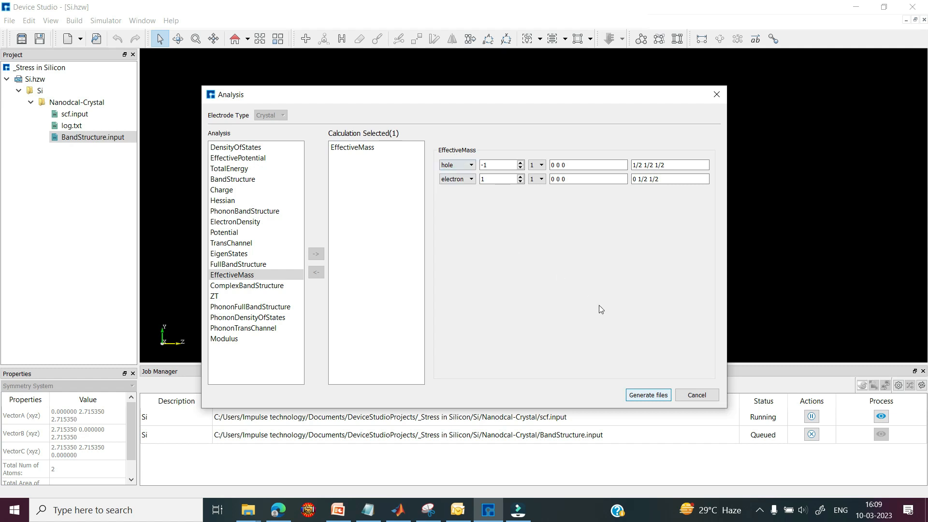
- Generate the effective mass input file and run EffectiveMass.input
left_click(648, 395)
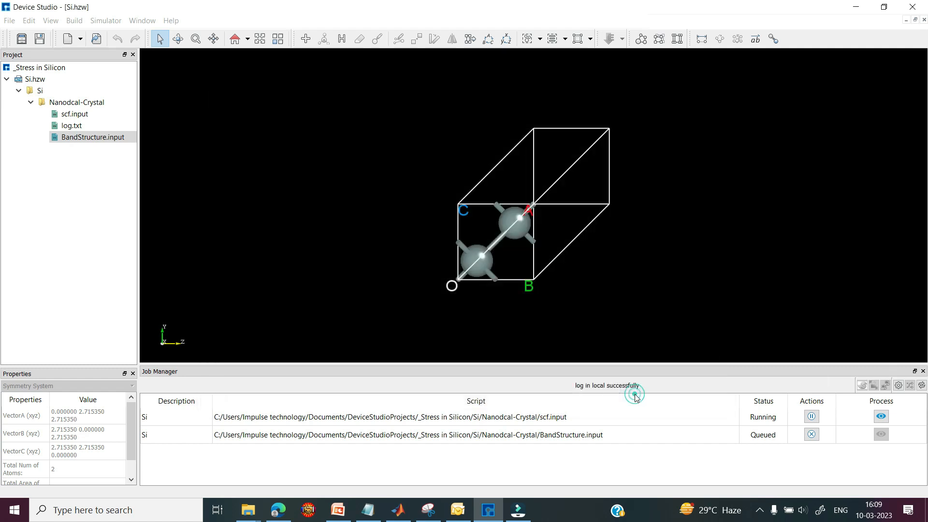
right_click(77, 152)
left_click(97, 156)
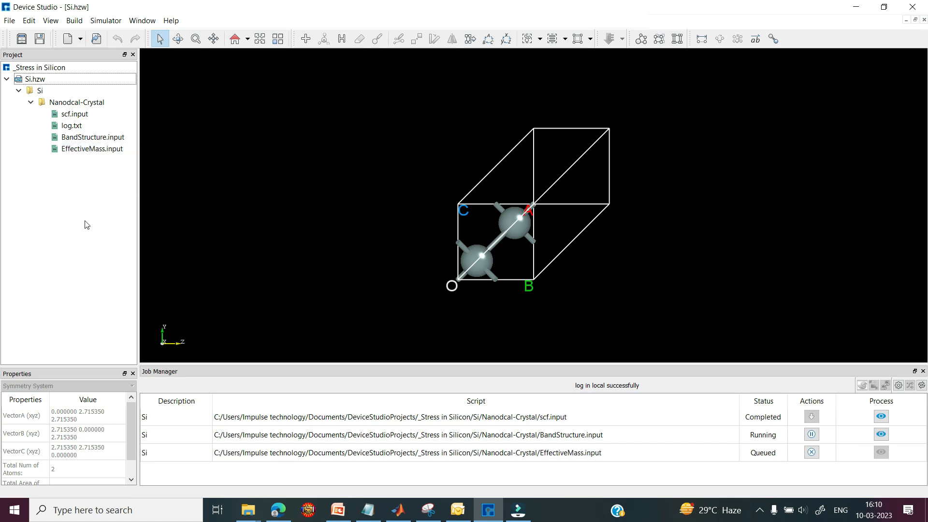
- Copy the Si crystal file as Si_uniaxial_stress and stretch the copy's unit cell along vector a
left_click(59, 81)
right_click(59, 79)
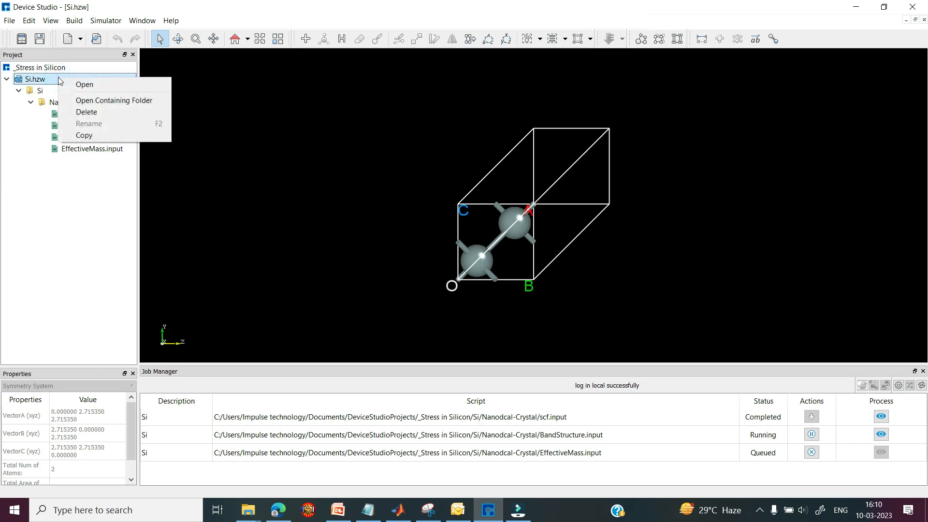
left_click(86, 135)
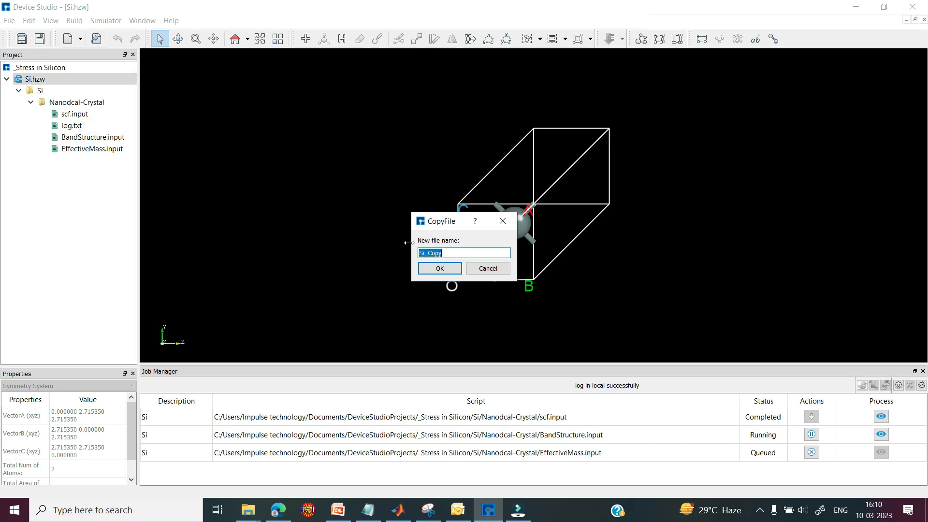
type("Si_uniaxial_stress")
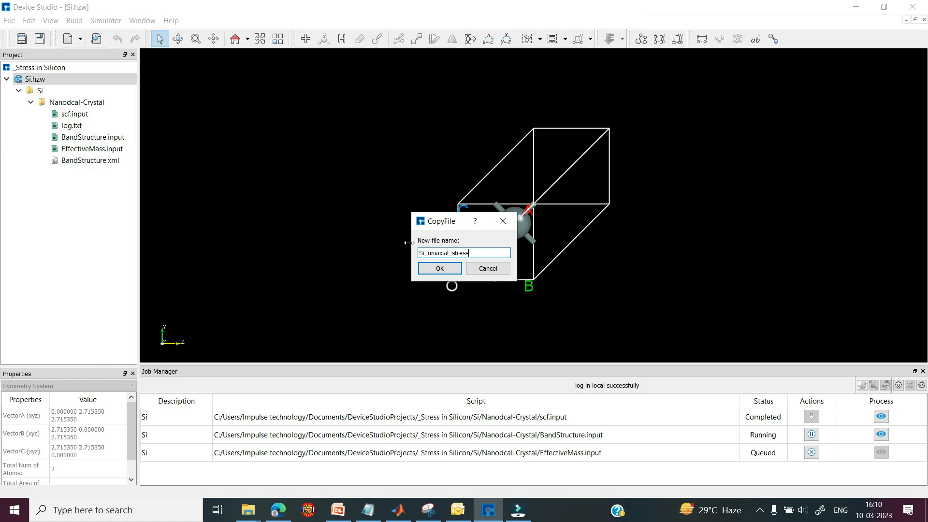
left_click(440, 269)
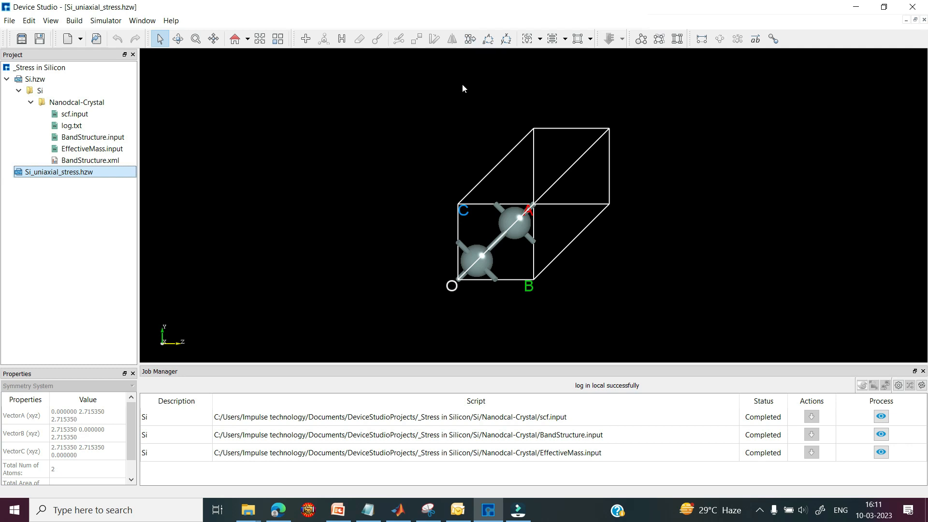
left_click(470, 39)
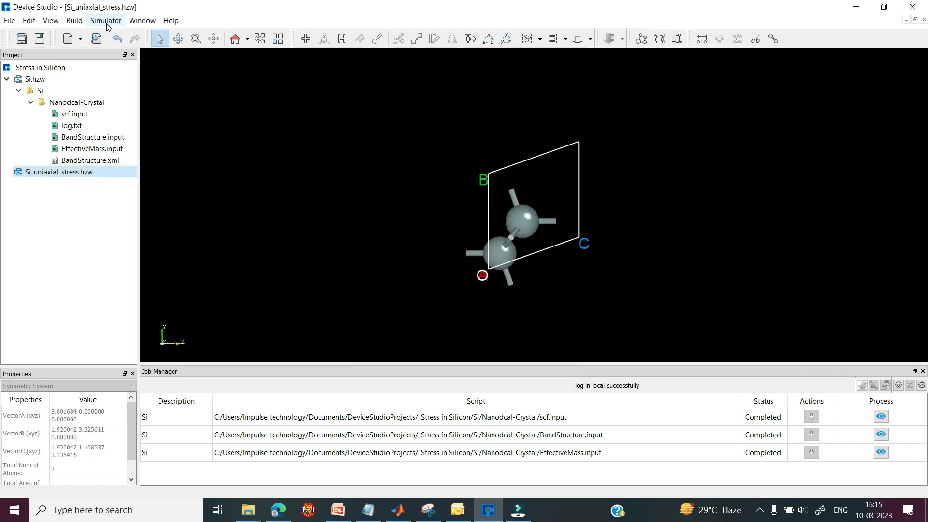
- Generate a Nanodcal Relax input for Si_uniaxial_stress using the MD method with Fix Central Cell Shape disabled
left_click(107, 22)
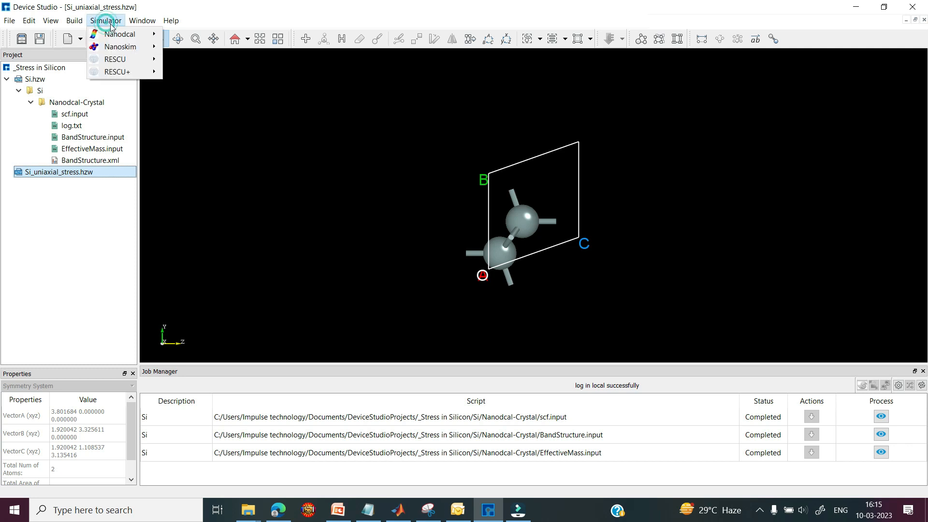
mouse_move(124, 33)
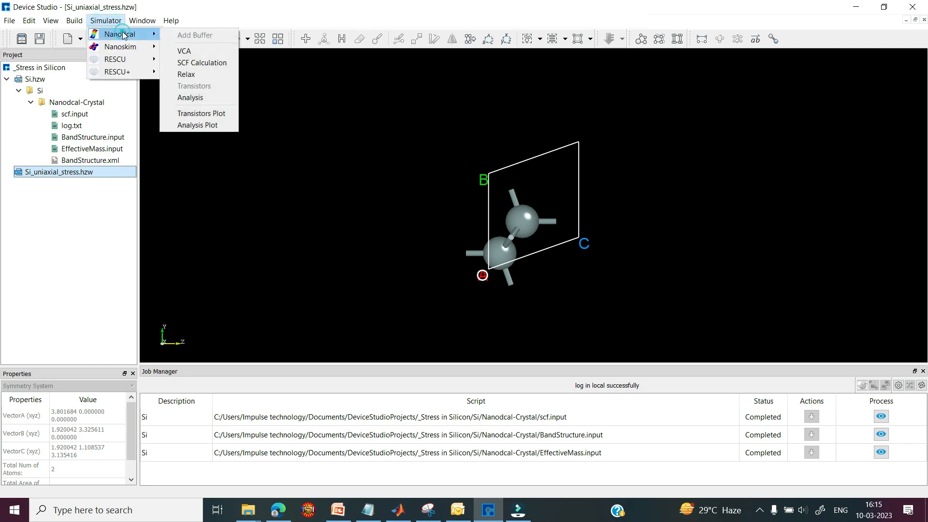
left_click(186, 73)
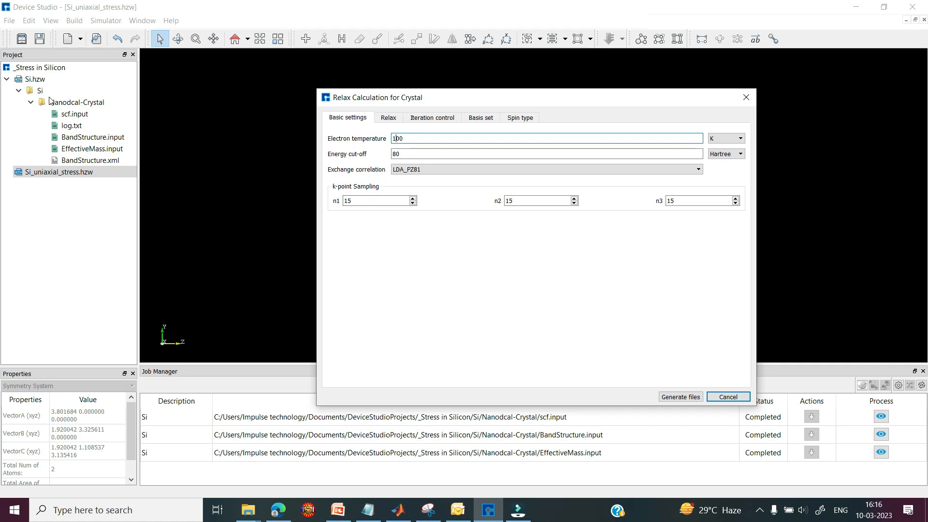
left_click(388, 119)
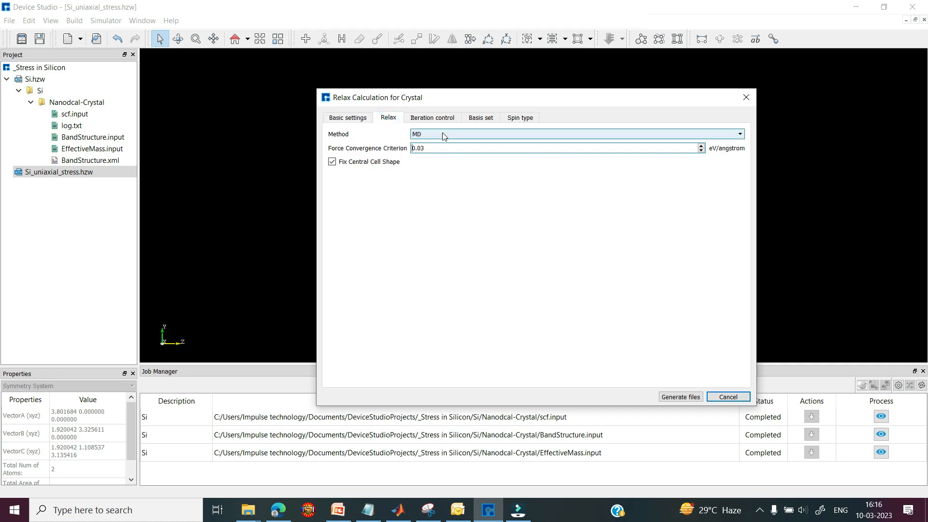
left_click(332, 162)
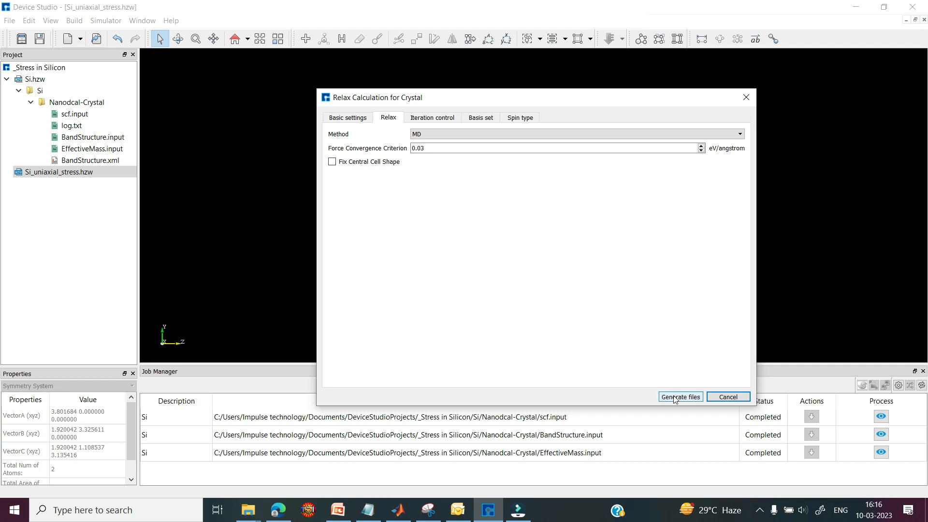
left_click(676, 400)
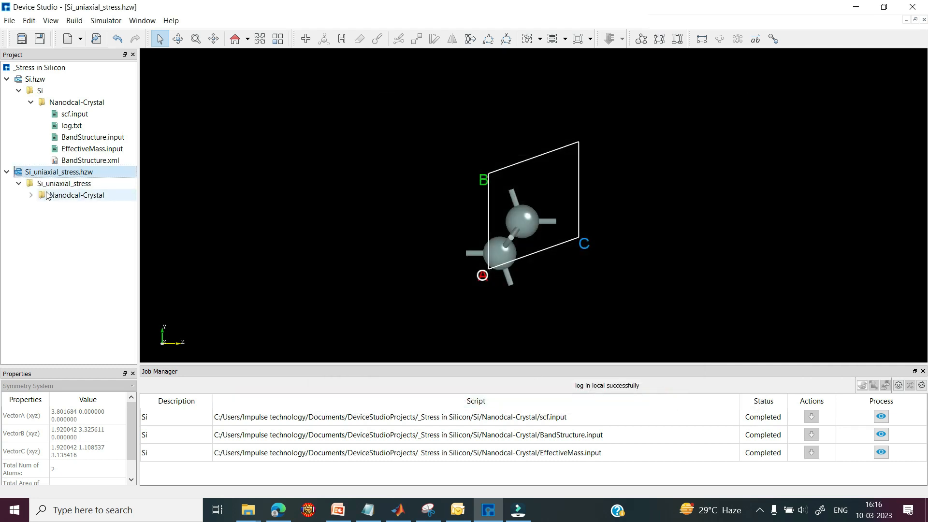
- Review the contents of Relax.input under Si_uniaxial_stress and run it on MyComputer
left_click(31, 195)
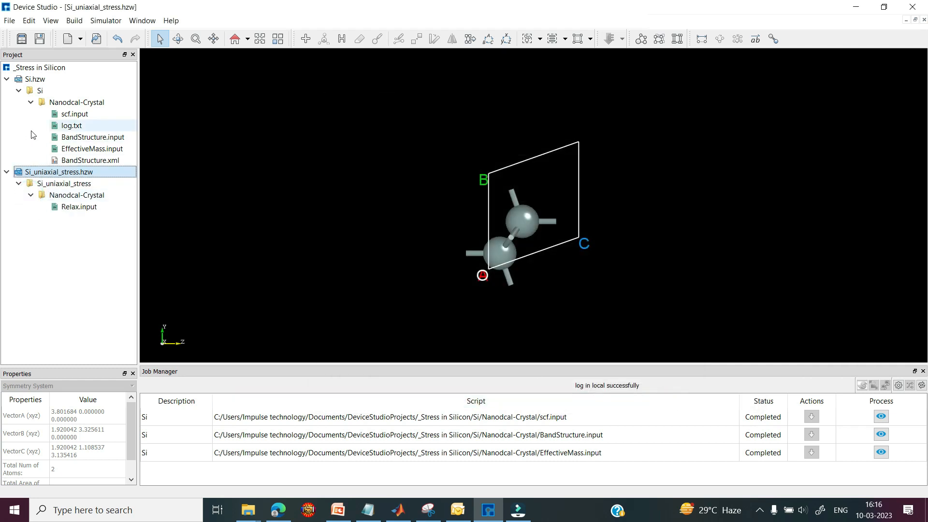
left_click(87, 207)
right_click(87, 209)
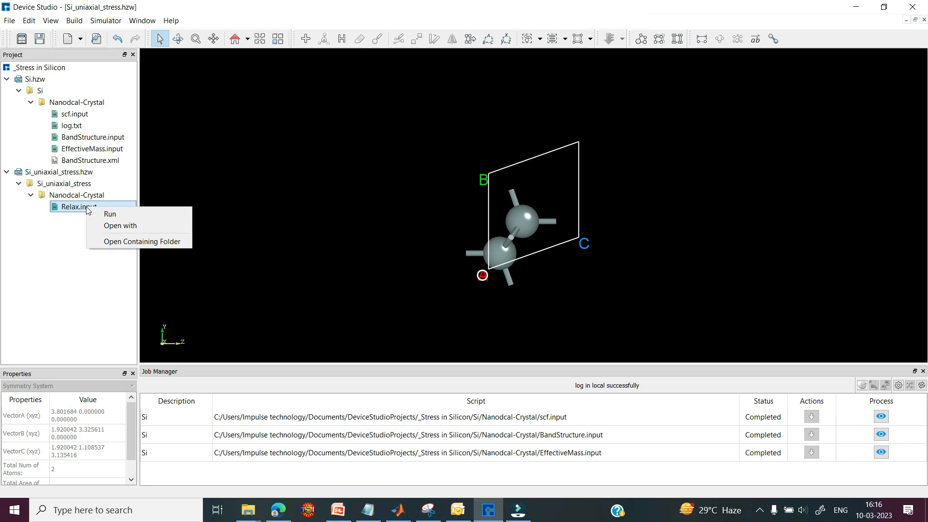
left_click(115, 226)
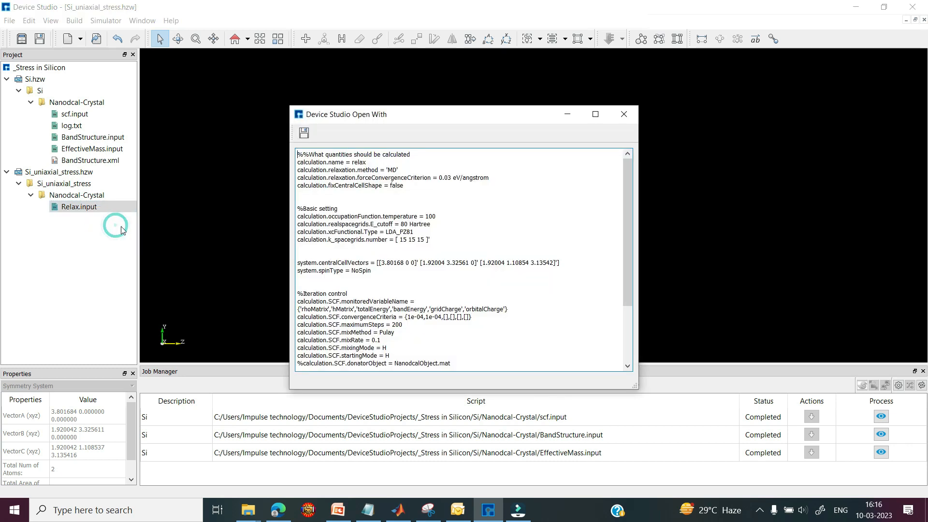
left_click_drag(627, 184, 625, 241)
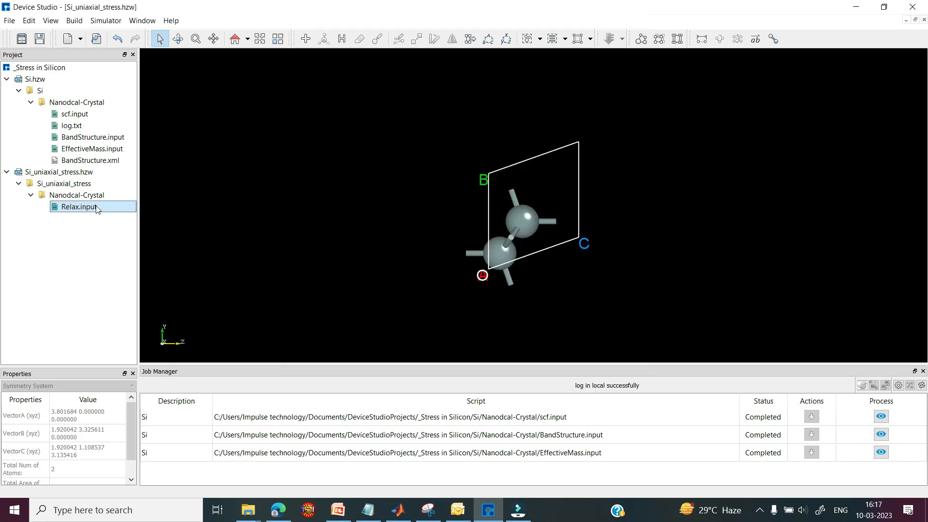
right_click(97, 209)
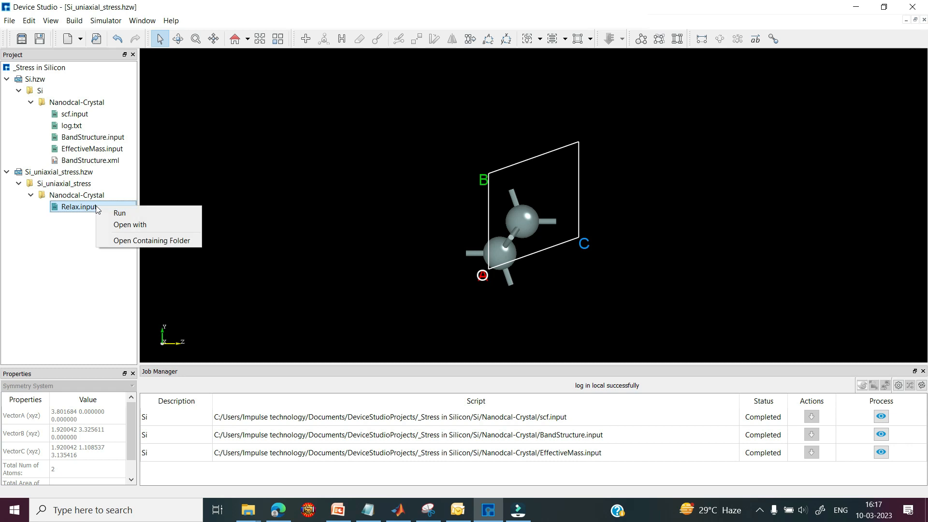
left_click(120, 212)
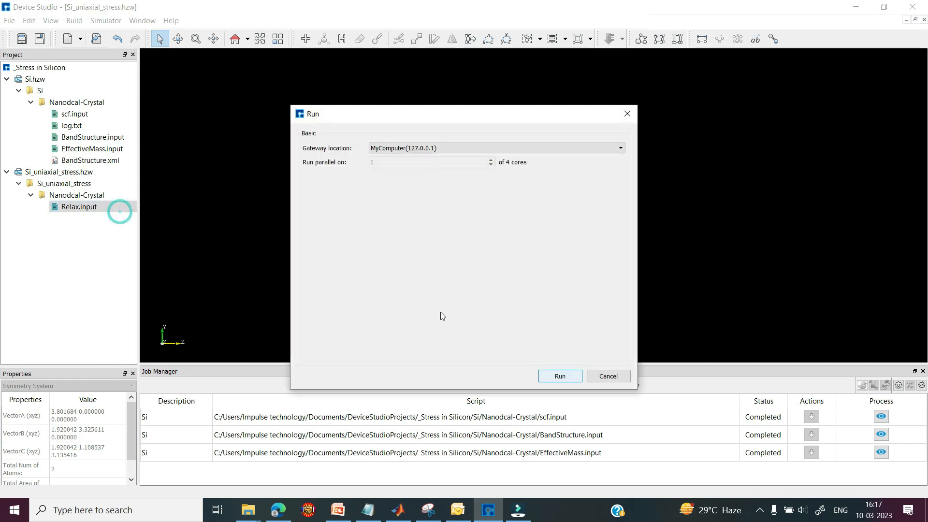
left_click(556, 377)
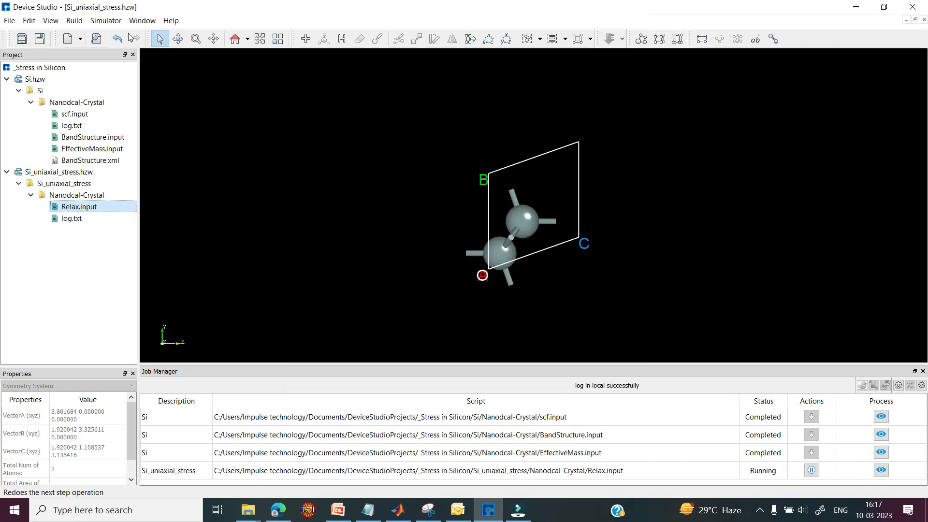
- Generate Nanodcal BandStructure and EffectiveMass analysis input files for the Si_uniaxial_stress crystal
left_click(111, 23)
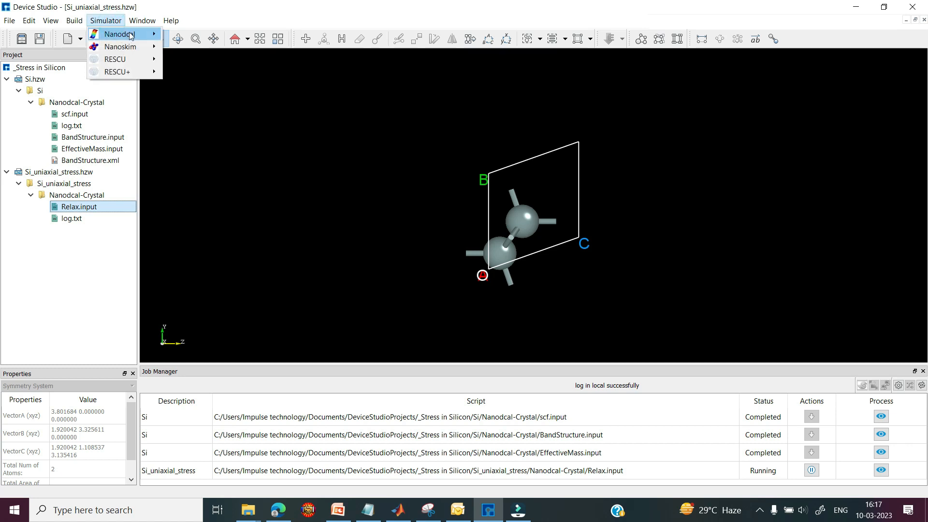
mouse_move(133, 34)
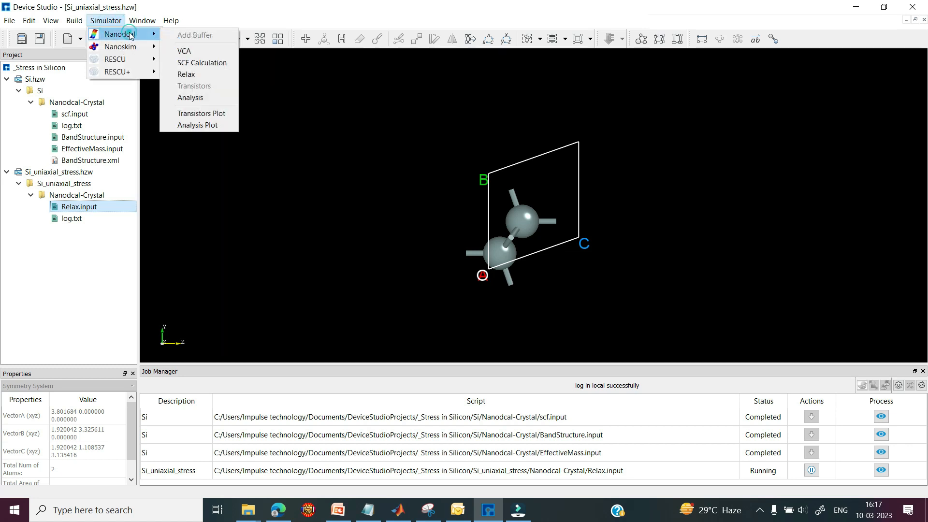
left_click(194, 99)
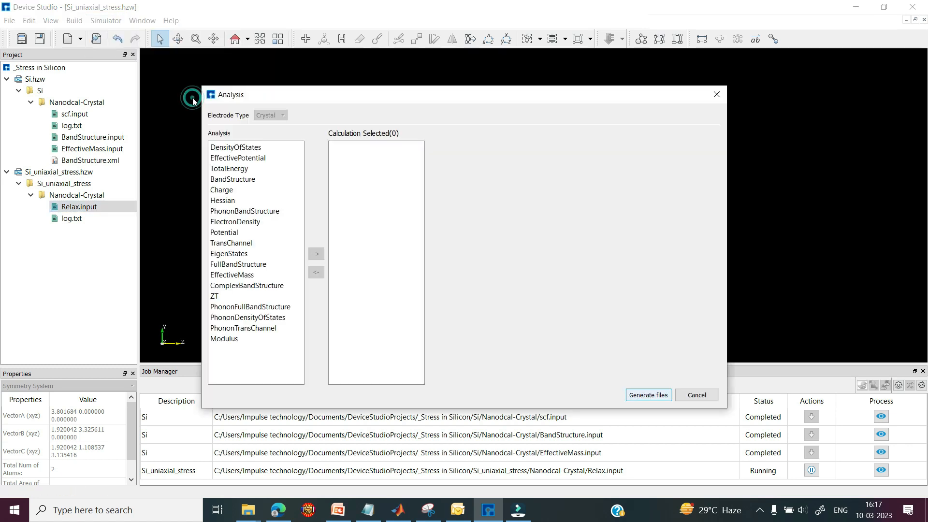
double_click(247, 182)
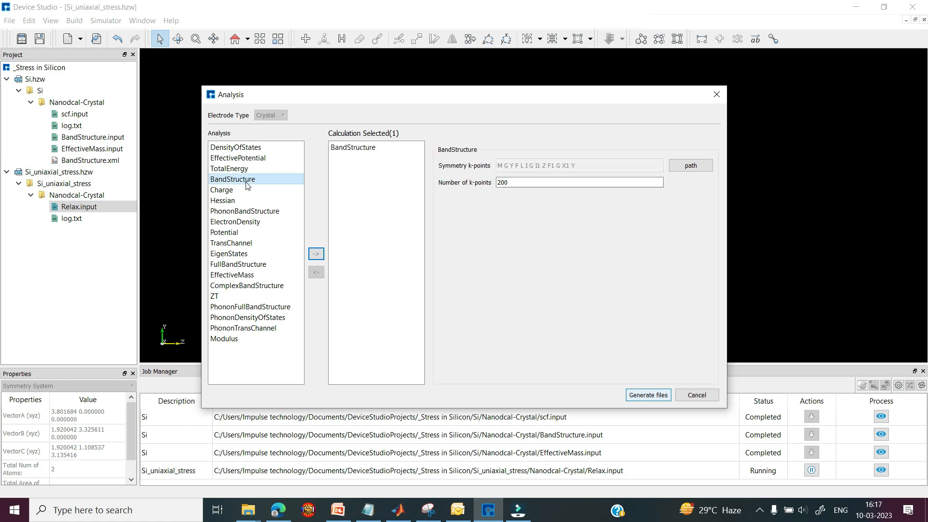
double_click(239, 276)
left_click(353, 158)
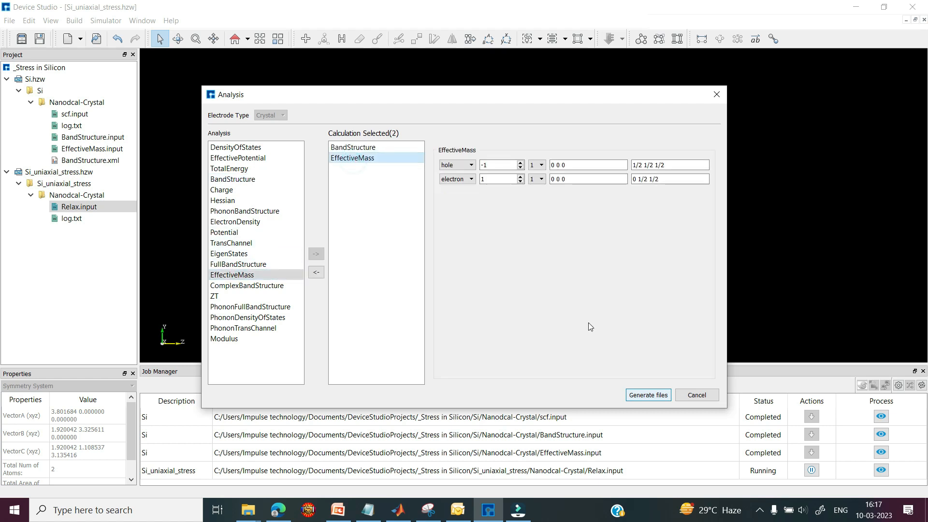
left_click(643, 396)
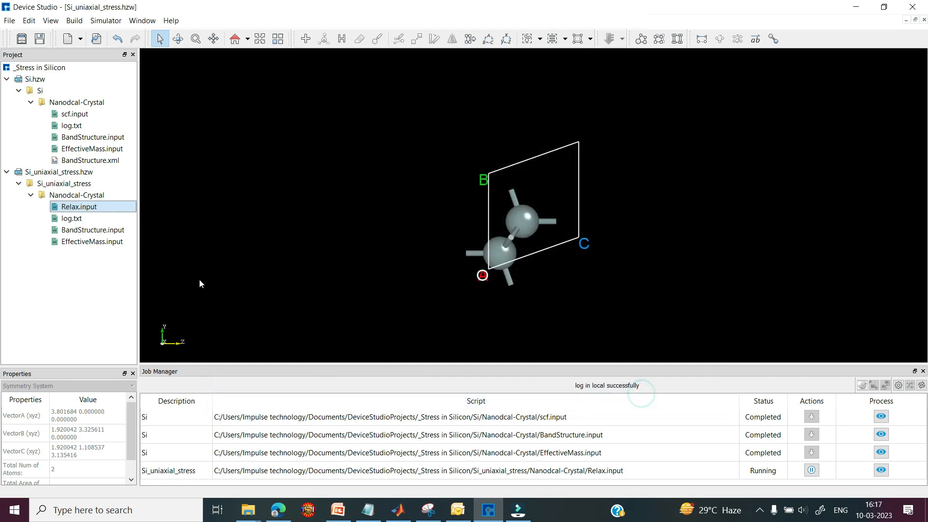
- Run BandStructure.input and EffectiveMass.input of the Si_uniaxial_stress crystal
left_click(79, 231)
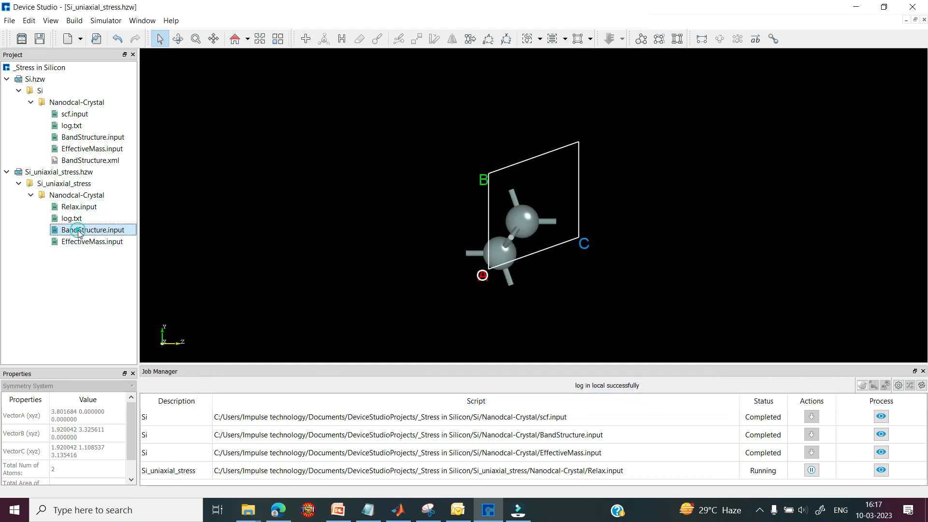
right_click(80, 234)
left_click(102, 237)
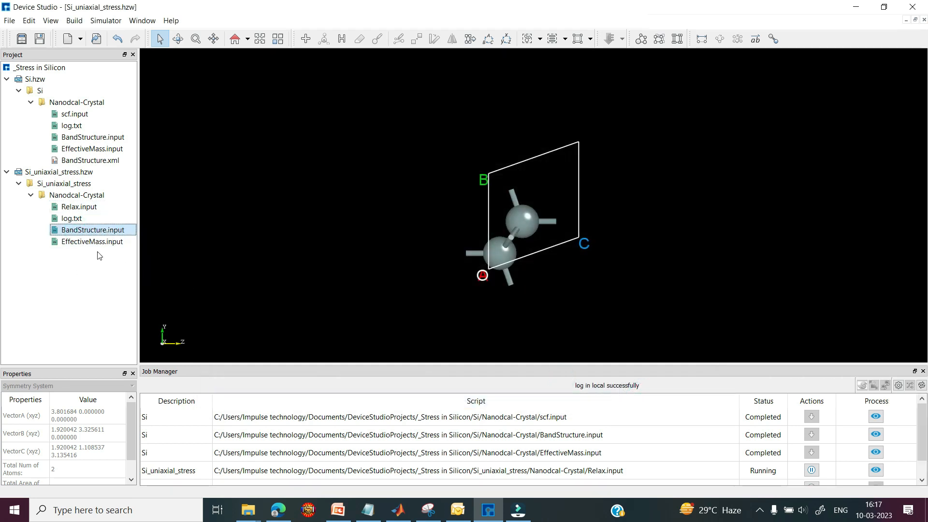
left_click(86, 243)
right_click(83, 243)
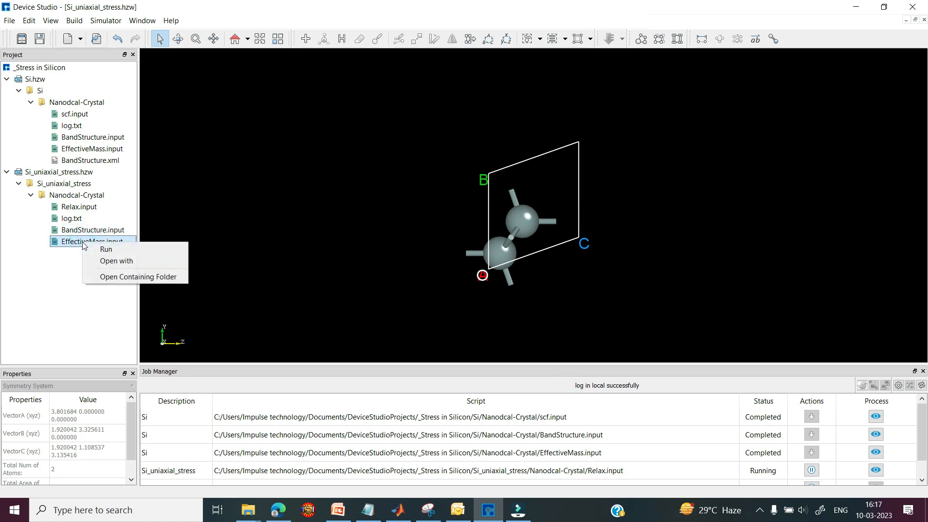
left_click(99, 250)
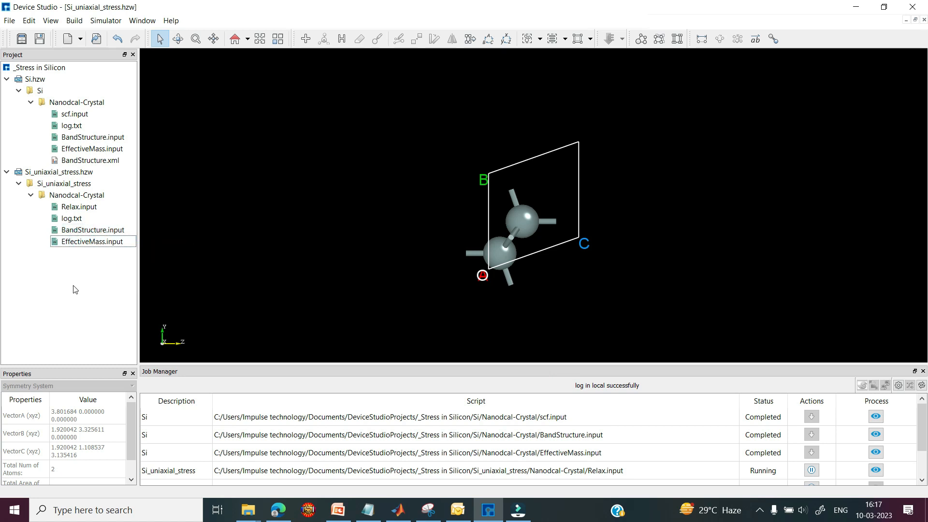
- Copy Si_uniaxial_stress.hzw under the new file name Si_biaxial_stress
left_click(57, 172)
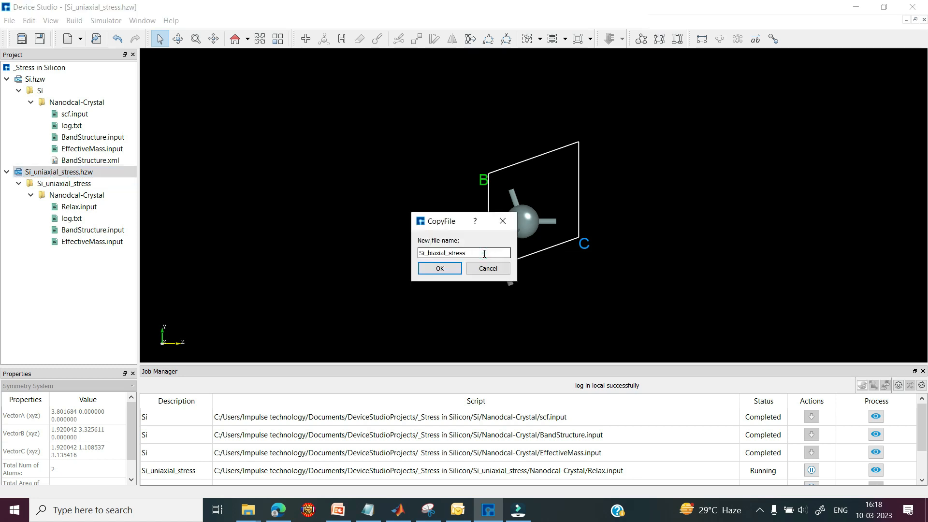
left_click(484, 254)
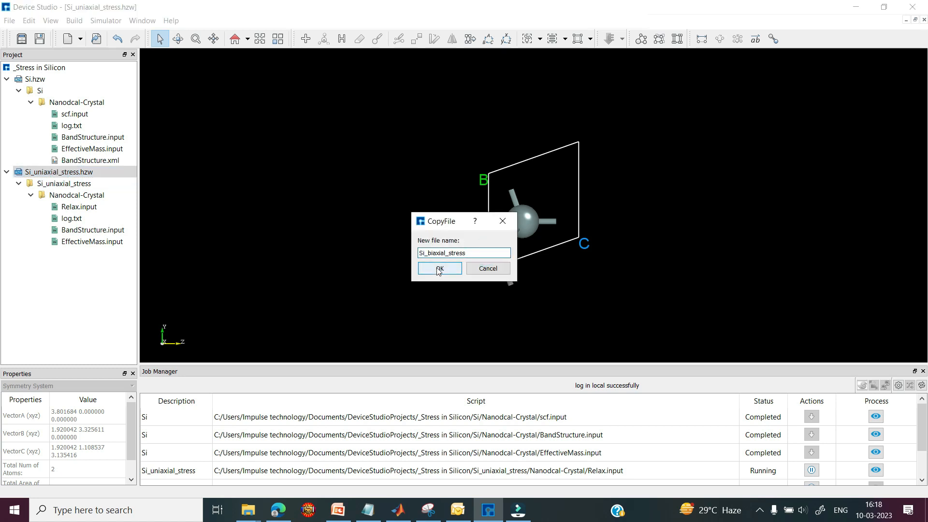
left_click(439, 268)
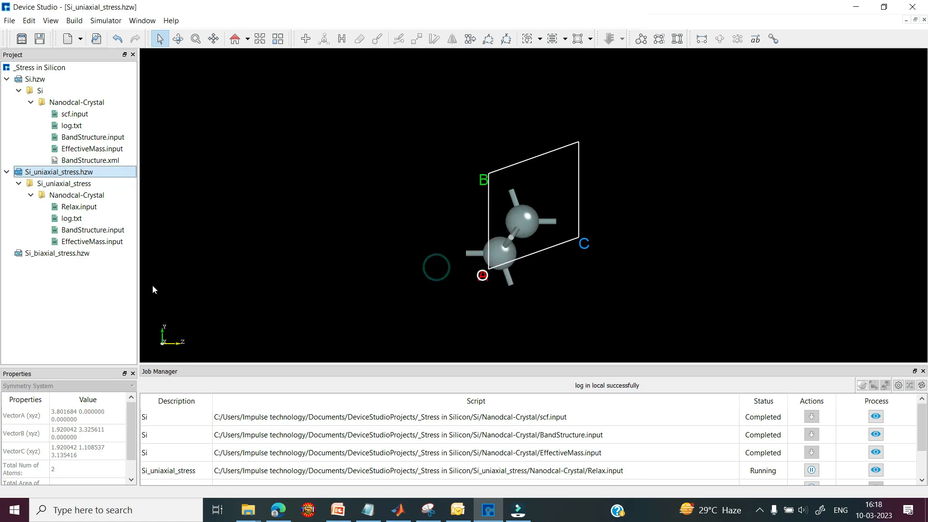
- Stretch the unit cell of Si_biaxial_stress by -1.00% along a and 1.00% along b
left_click(44, 257)
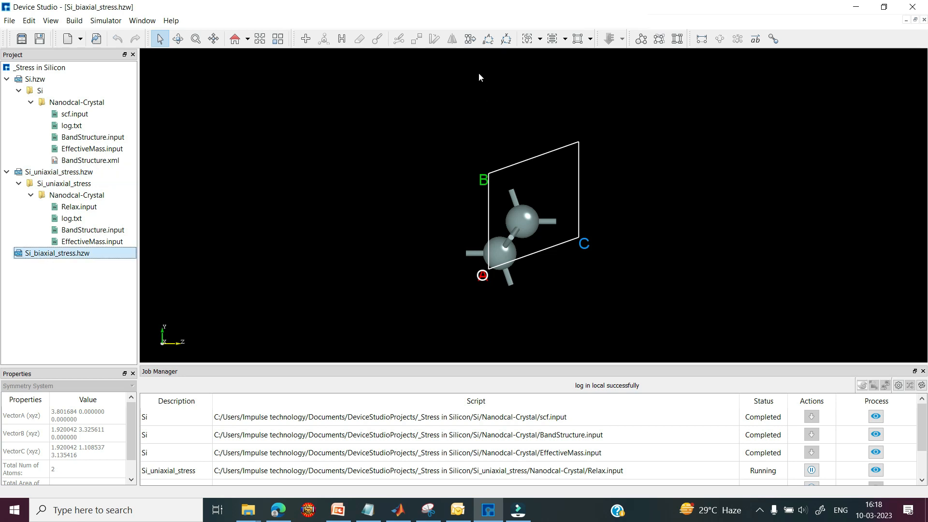
left_click(470, 39)
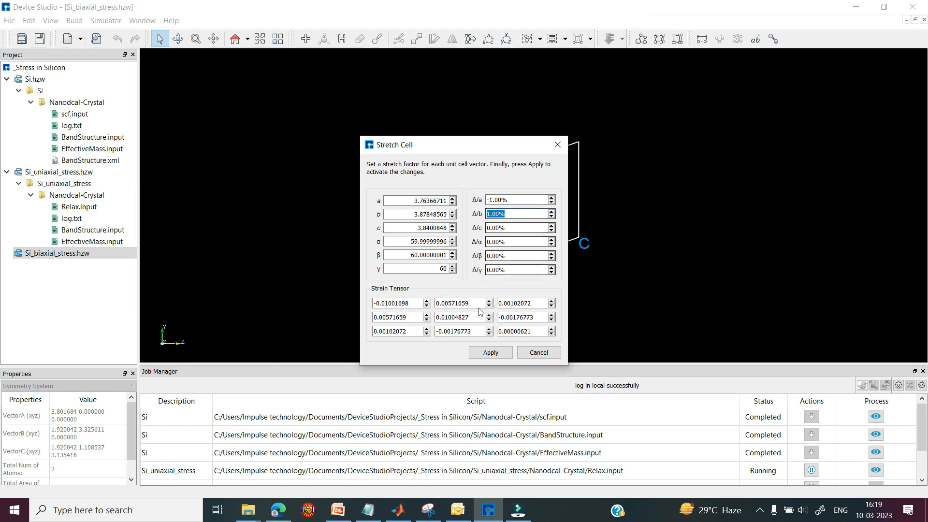
left_click(490, 352)
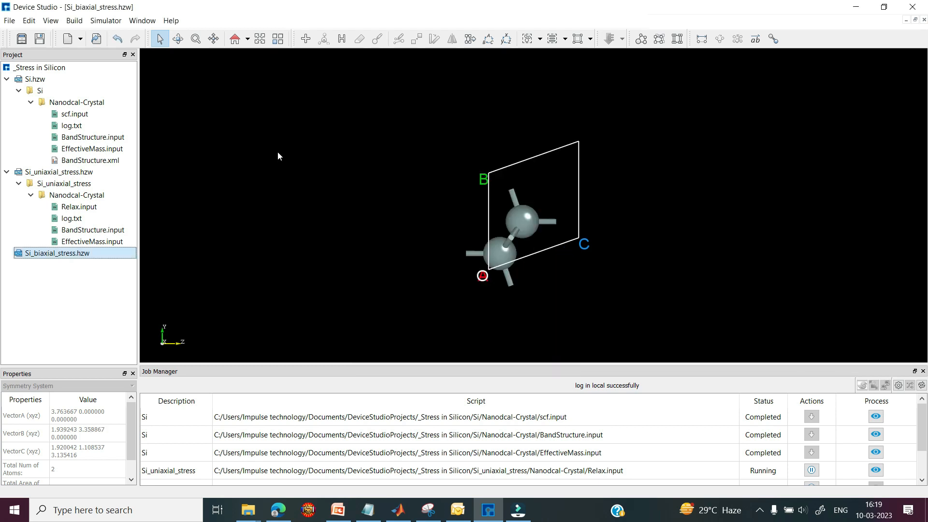
- Generate the Nanodcal Relax input file for the Si_biaxial_stress crystal, keeping the preset MD method and basic settings
left_click(106, 21)
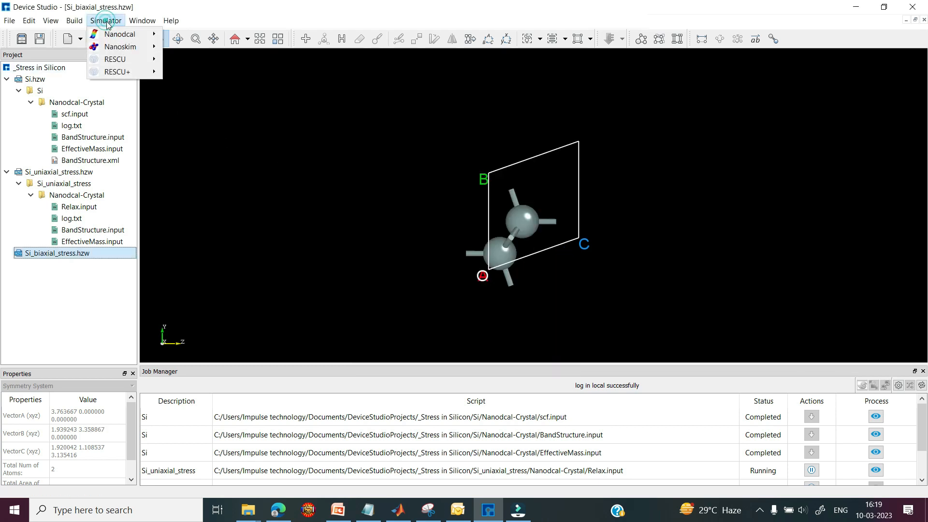
left_click(120, 34)
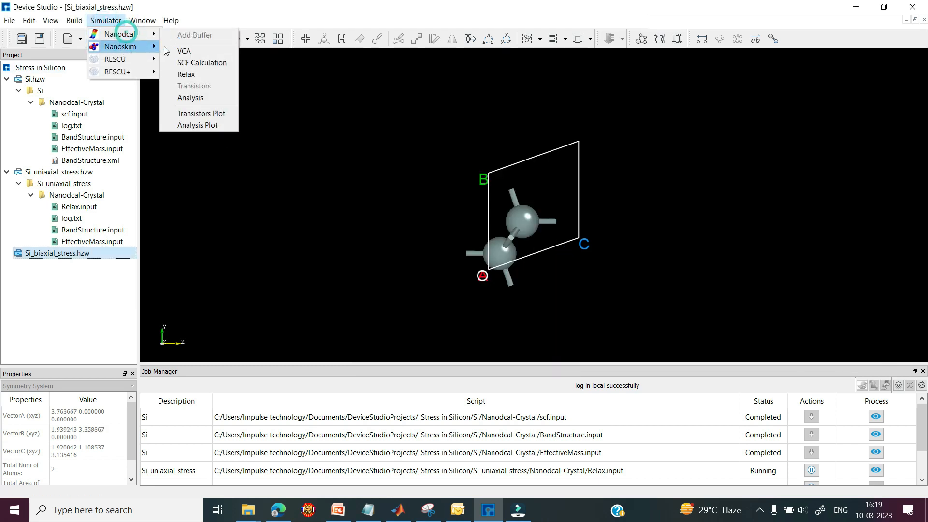
left_click(187, 74)
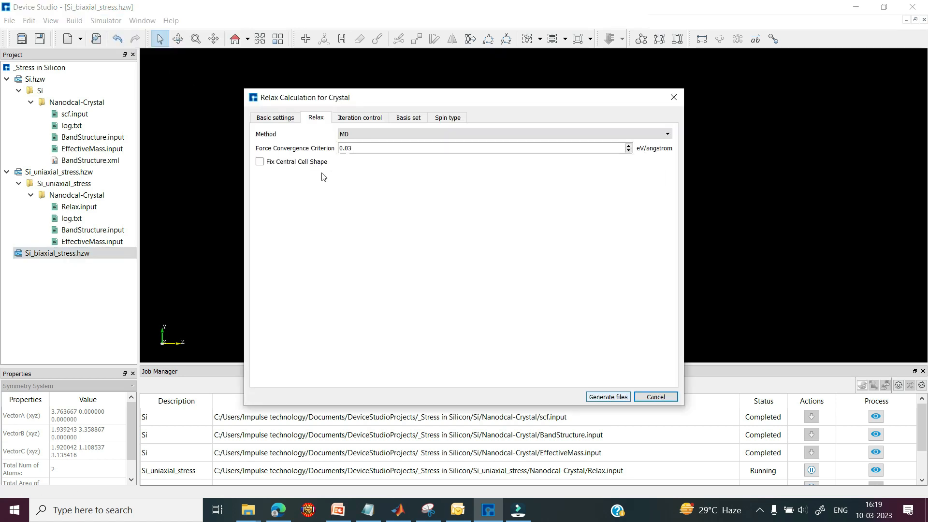
left_click(271, 119)
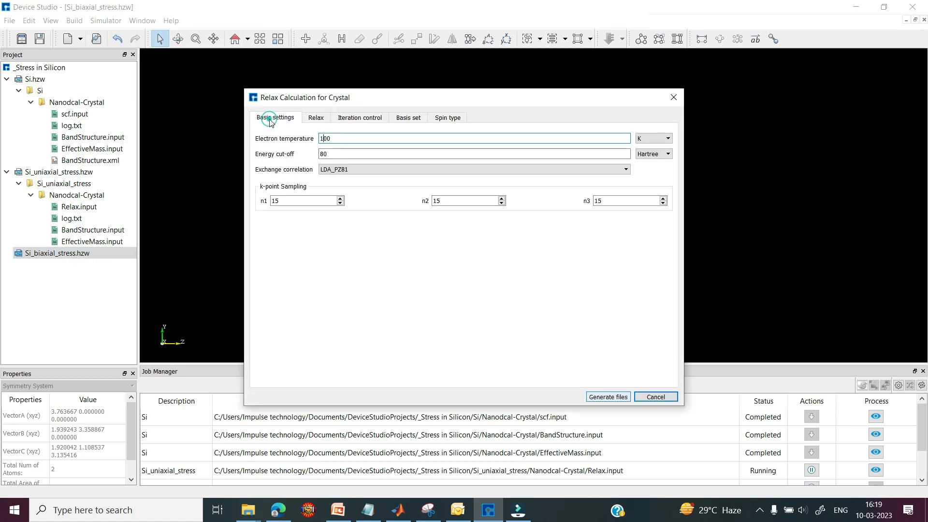
left_click(608, 398)
- Run Relax.input of the Si_biaxial_stress crystal as a local job
left_click(28, 277)
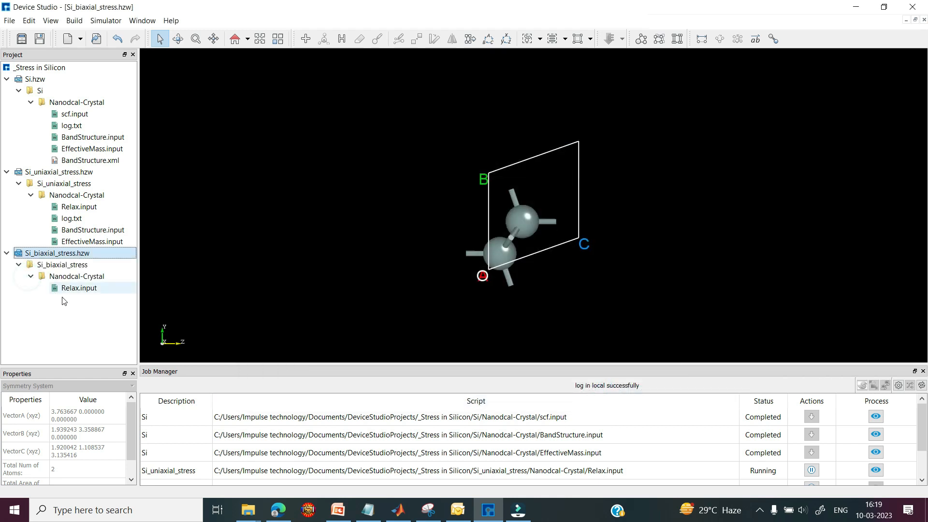
right_click(82, 293)
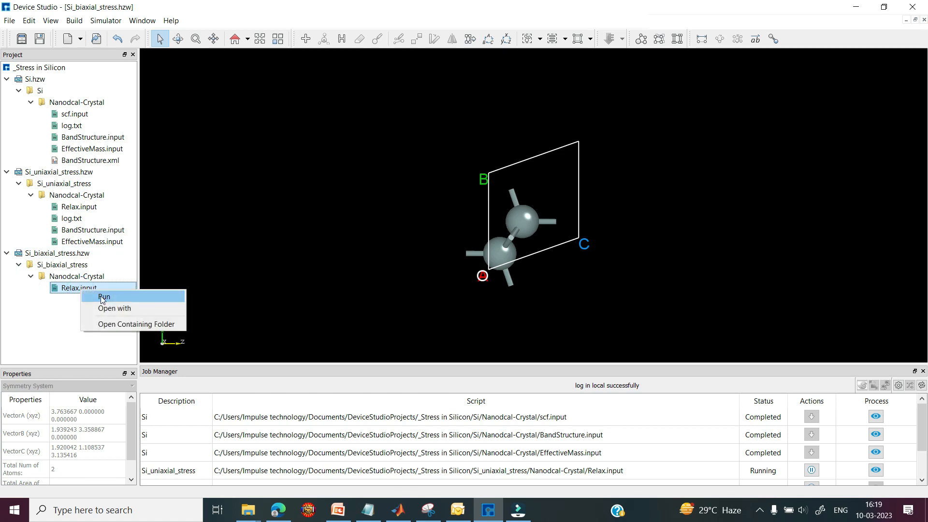
left_click(102, 297)
left_click(541, 374)
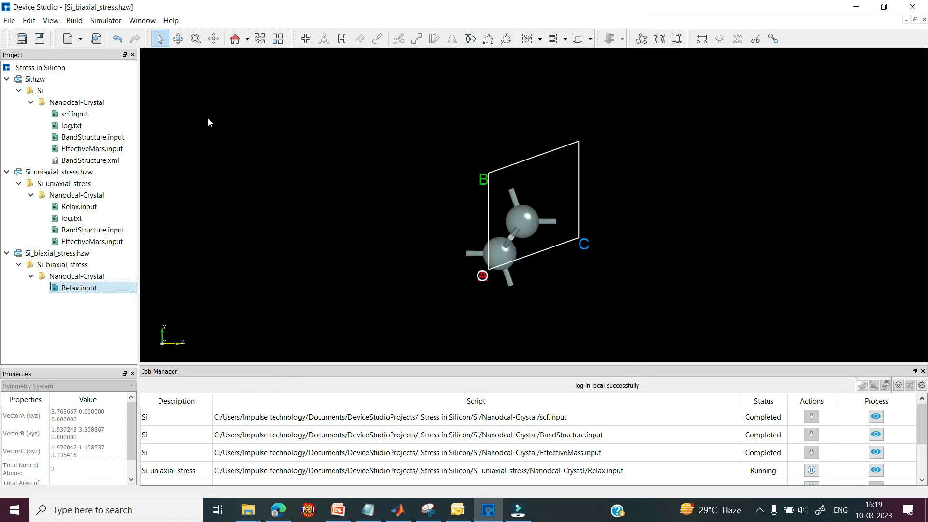
- Generate Nanodcal BandStructure and EffectiveMass analysis input files for the Si_biaxial_stress crystal
left_click(105, 21)
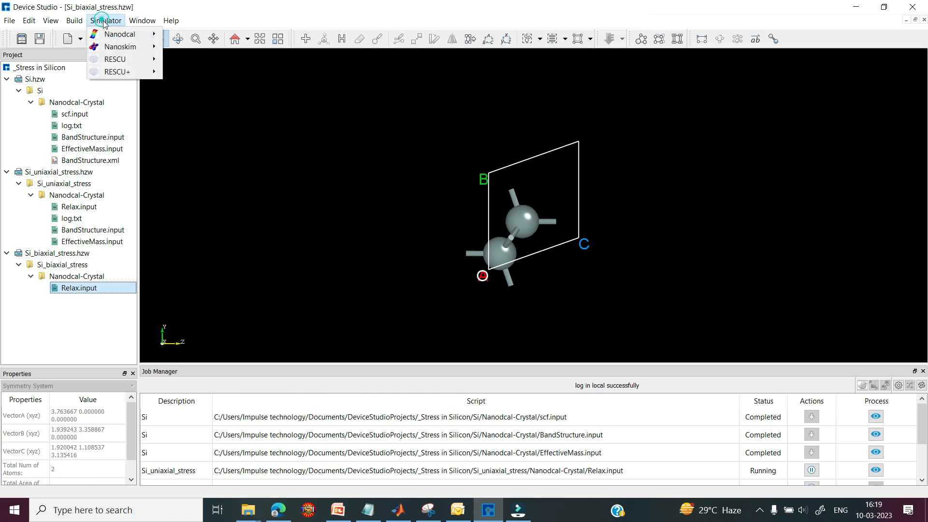
mouse_move(121, 34)
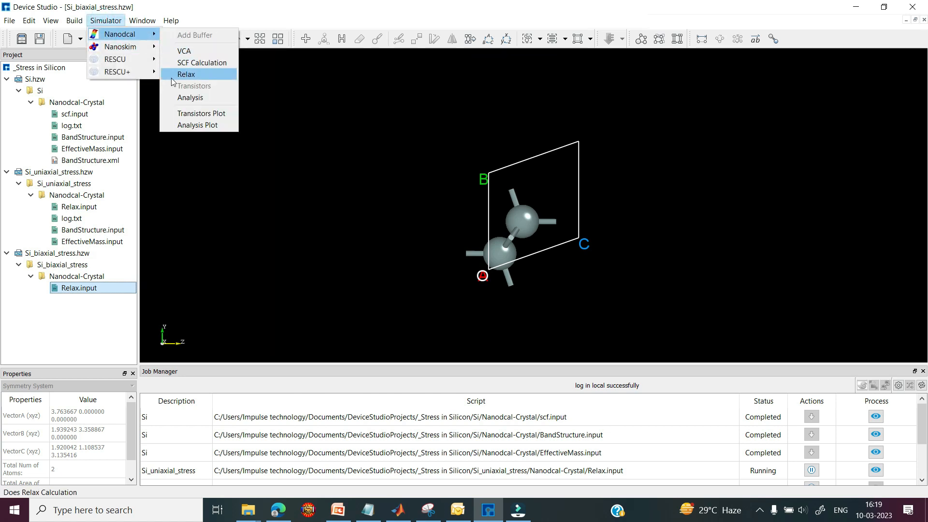
left_click(186, 98)
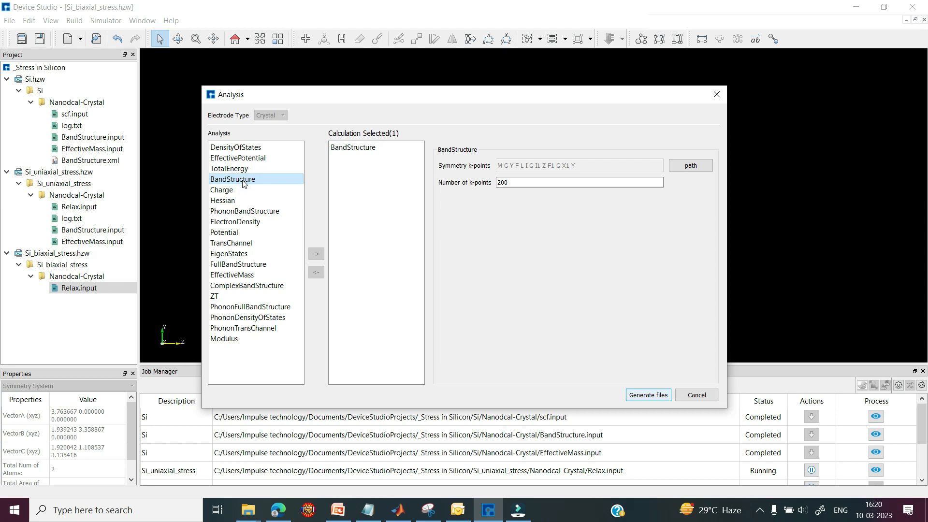
double_click(241, 276)
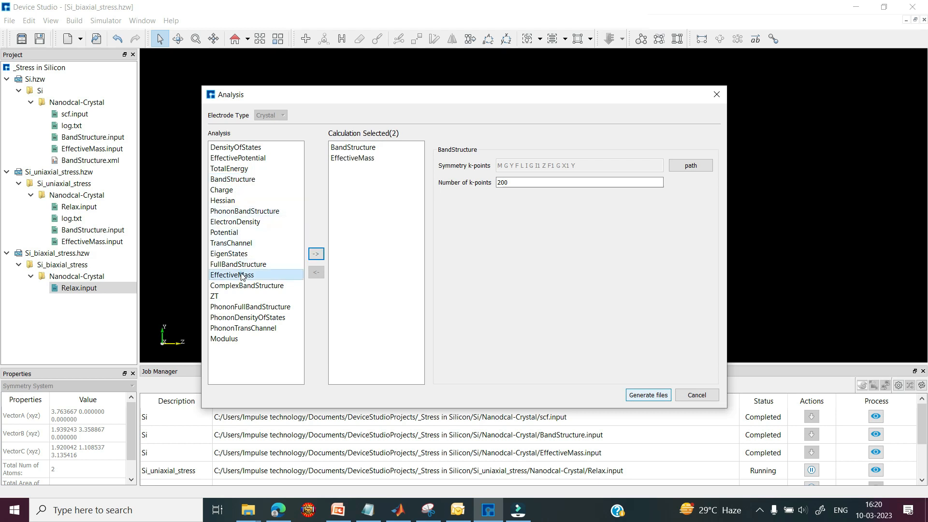
left_click(648, 395)
- Run BandStructure.input and EffectiveMass.input of the Si_biaxial_stress crystal
left_click(86, 300)
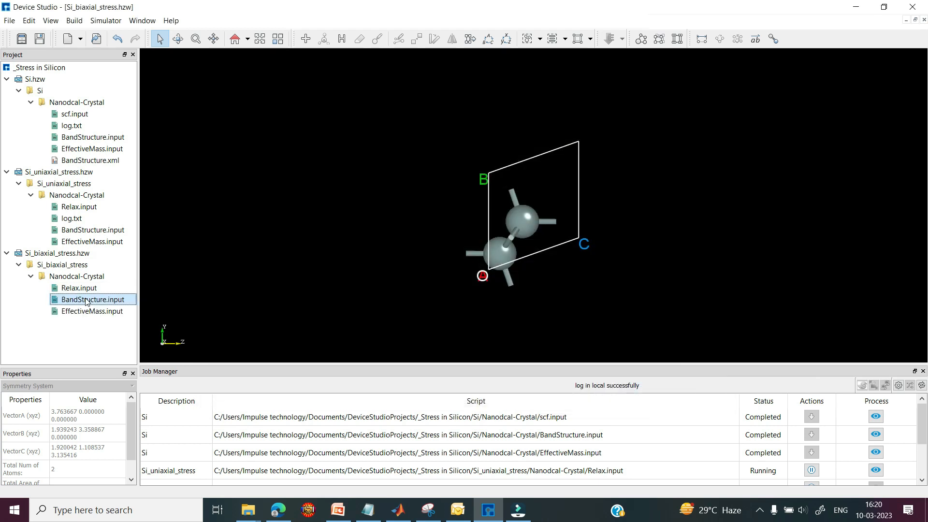
right_click(86, 300)
left_click(100, 334)
left_click(82, 315)
right_click(83, 315)
left_click(108, 322)
- Enlarge the Job Manager and check the status of every silicon job in the list
left_click_drag(558, 366, 558, 293)
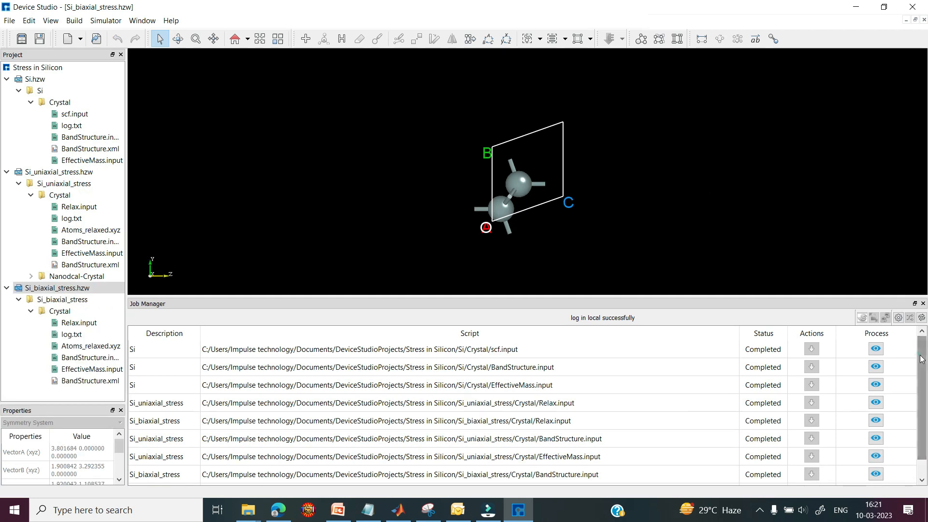
scroll(922, 392, "down", 1)
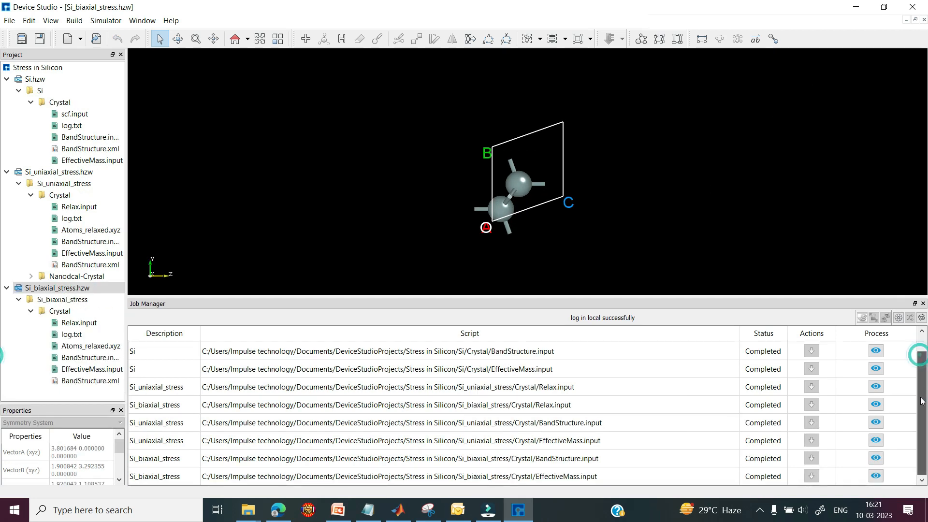
left_click_drag(922, 391, 924, 357)
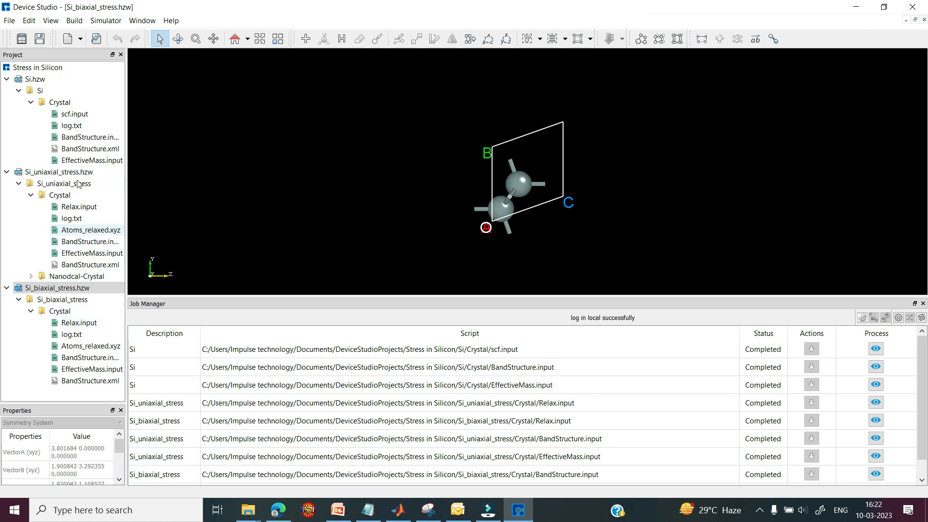
- View the band structure plot from BandStructure.xml of the unstressed Si crystal and close it
left_click(83, 151)
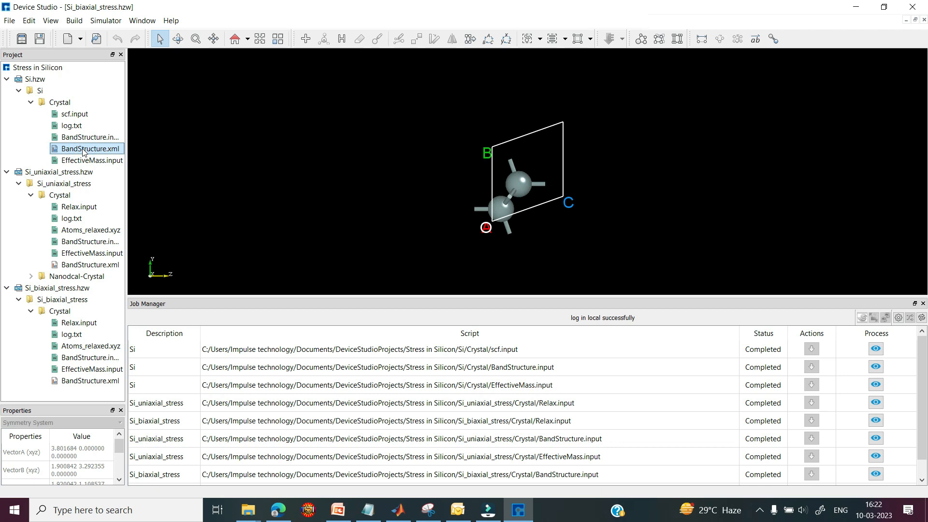
right_click(83, 152)
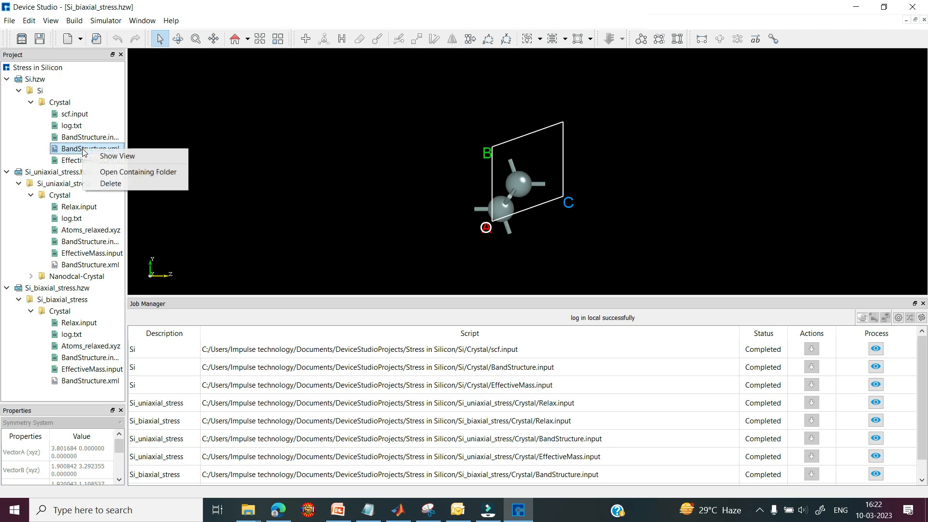
left_click(123, 158)
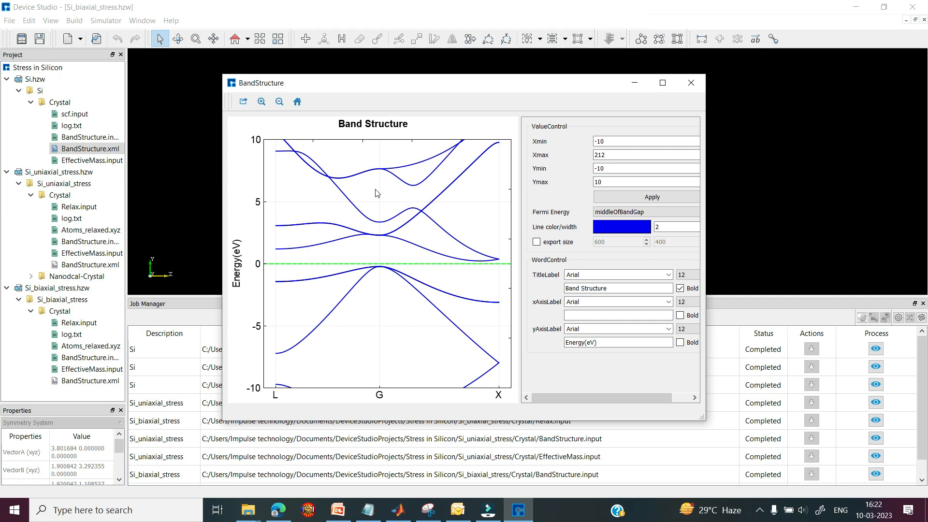
key("Escape")
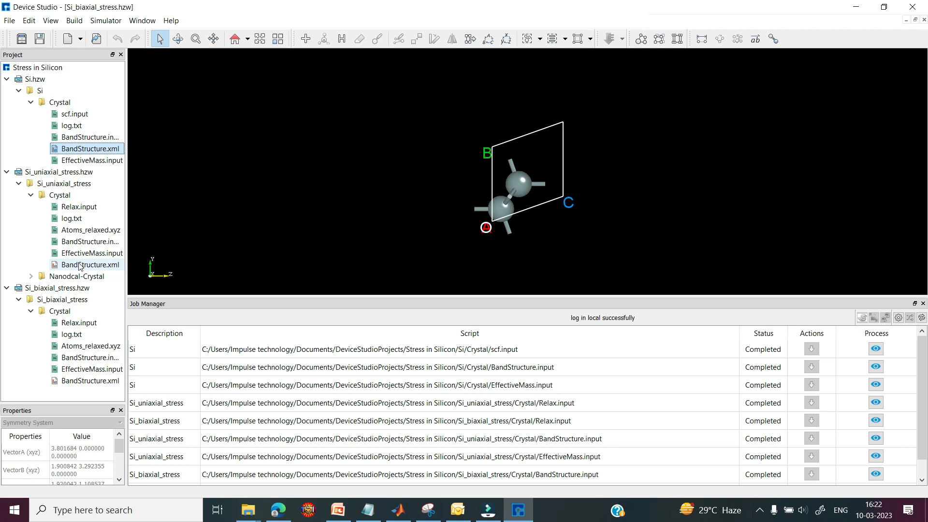
- View the band structure plot from BandStructure.xml of the Si_uniaxial_stress crystal and close it
left_click(80, 267)
right_click(81, 265)
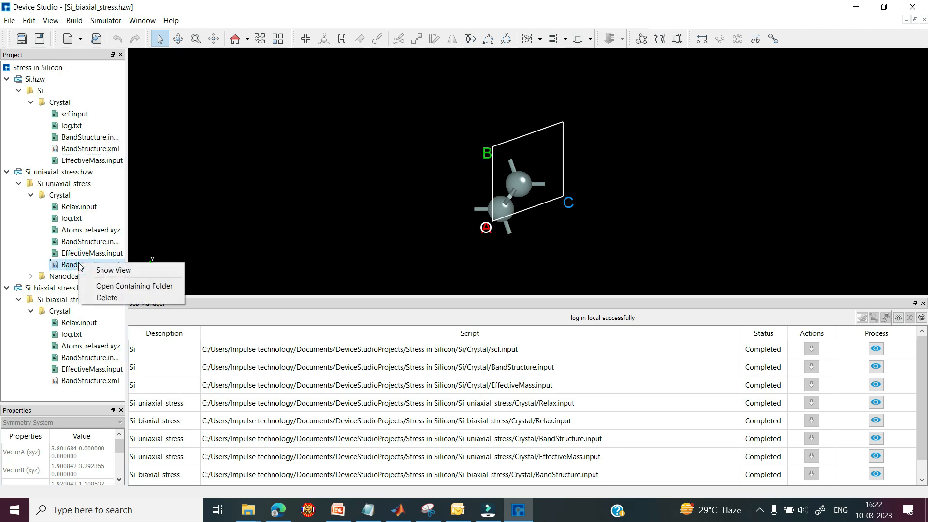
left_click(105, 271)
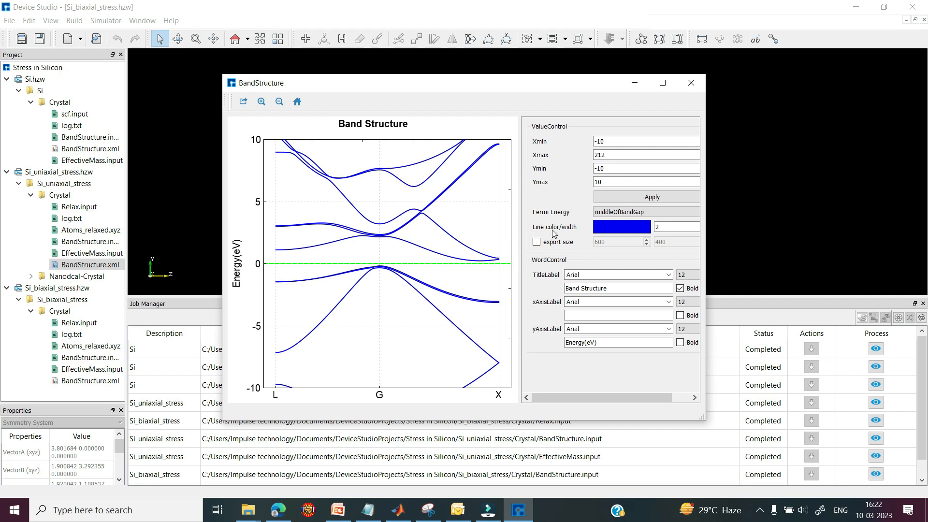
left_click(691, 83)
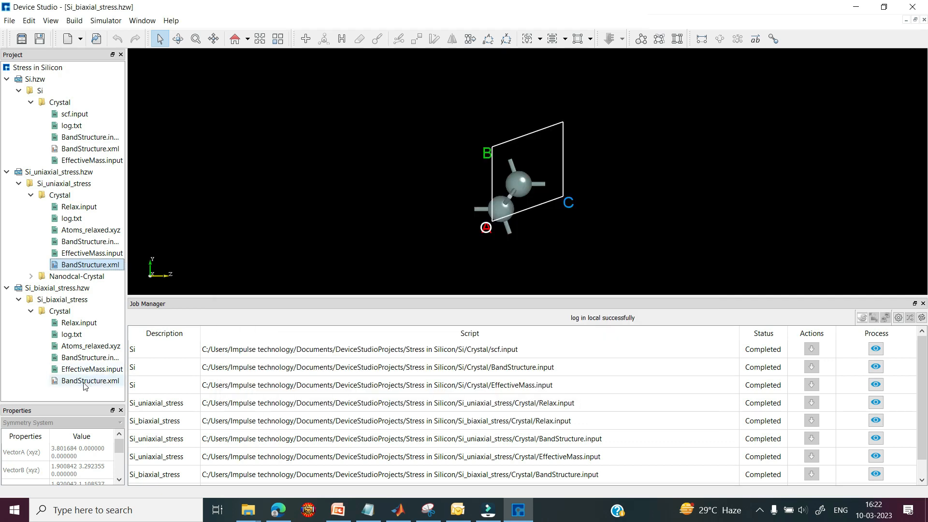
- View the band structure plot from BandStructure.xml of the Si_biaxial_stress crystal
left_click(83, 383)
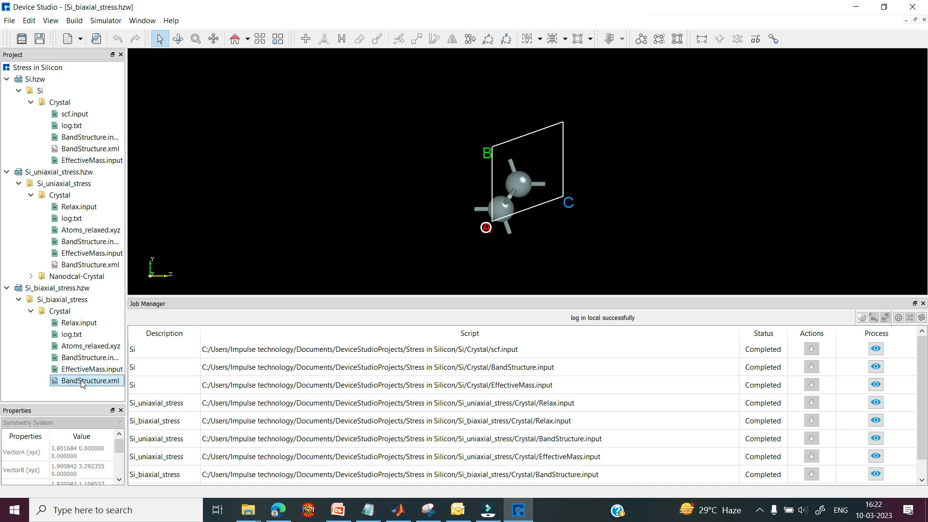
right_click(81, 382)
left_click(104, 388)
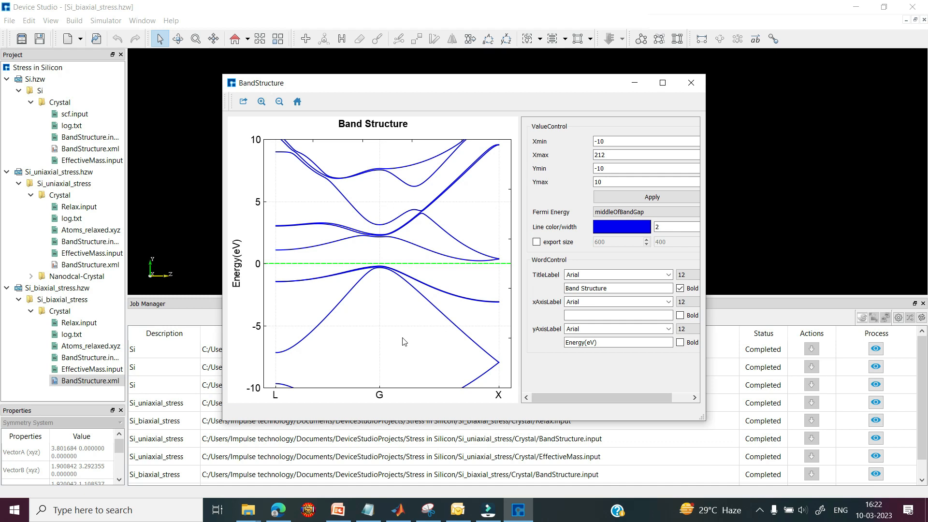
- Compare the Fermi energy references topOfValenceBand and bottomOfConductionBand in the biaxial band structure plot and close it
left_click(620, 213)
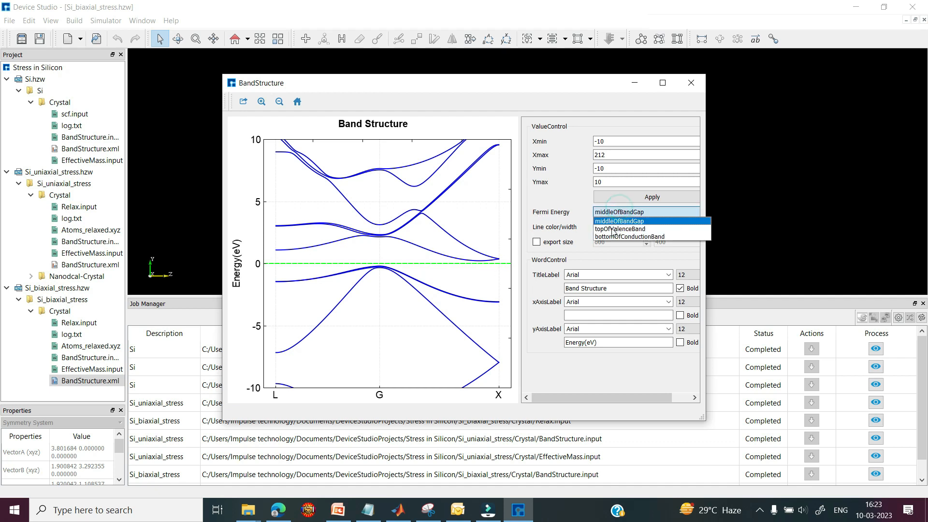
left_click(611, 225)
left_click(613, 215)
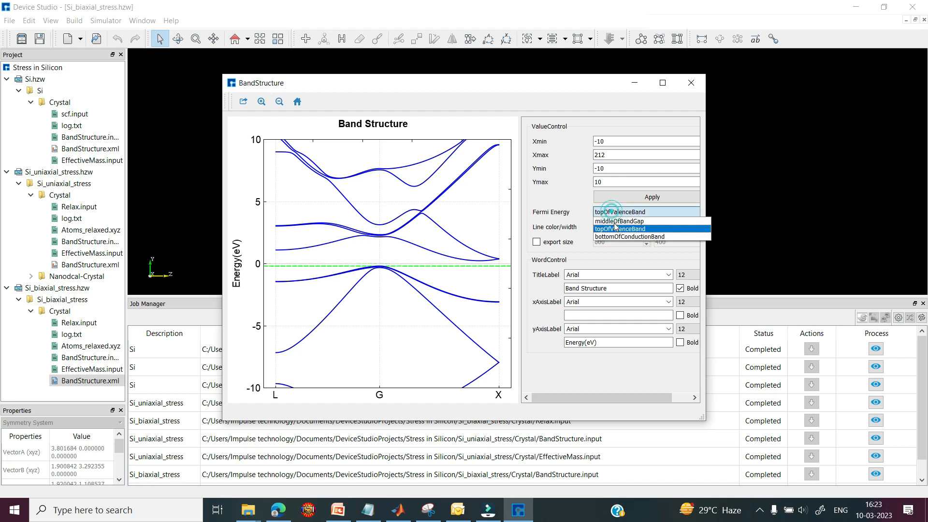
left_click(614, 236)
key("Escape")
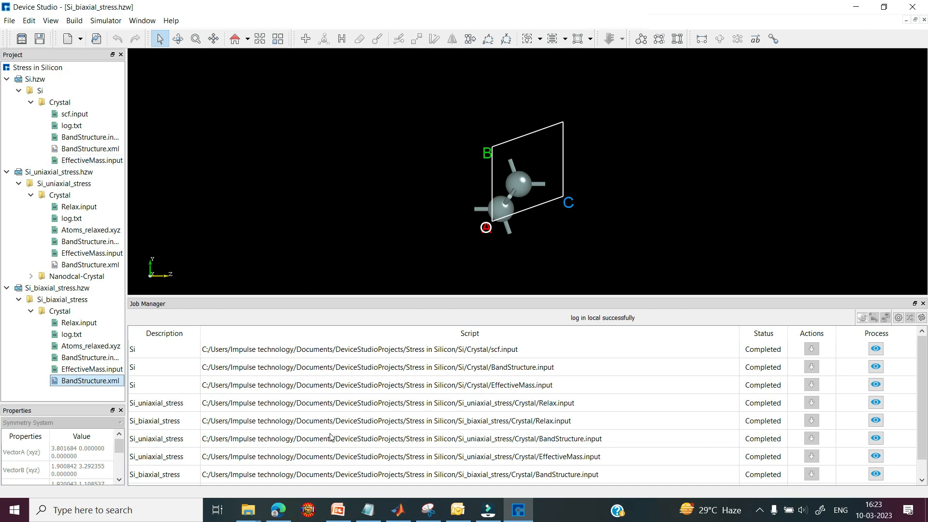
- Switch to MATLAB and set its current folder to Stress in Silicon inside DeviceStudioProjects
left_click(399, 512)
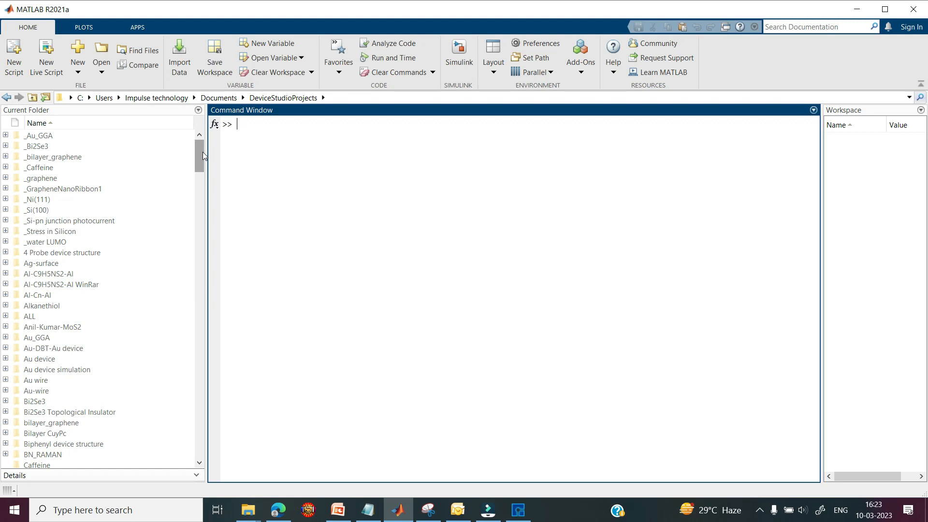
left_click(46, 97)
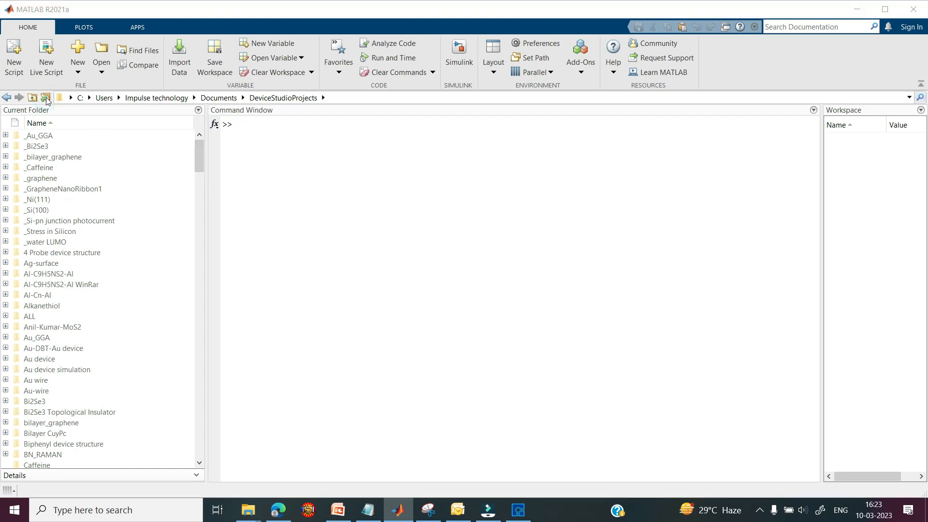
scroll(203, 220, "down", 20)
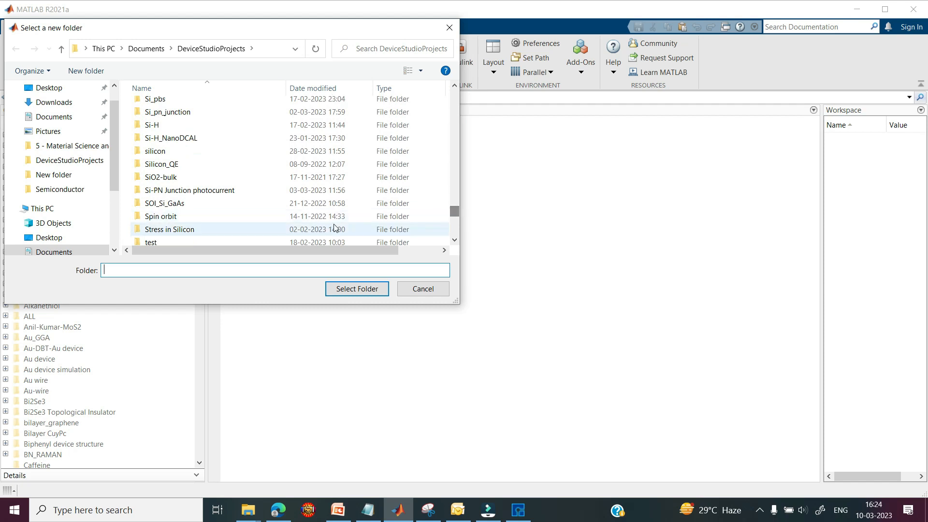
left_click(192, 230)
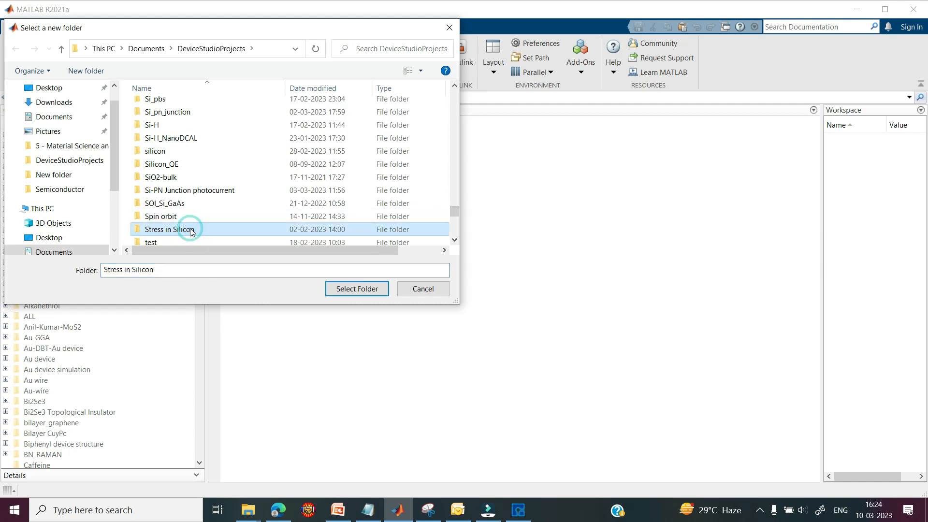
left_click(356, 290)
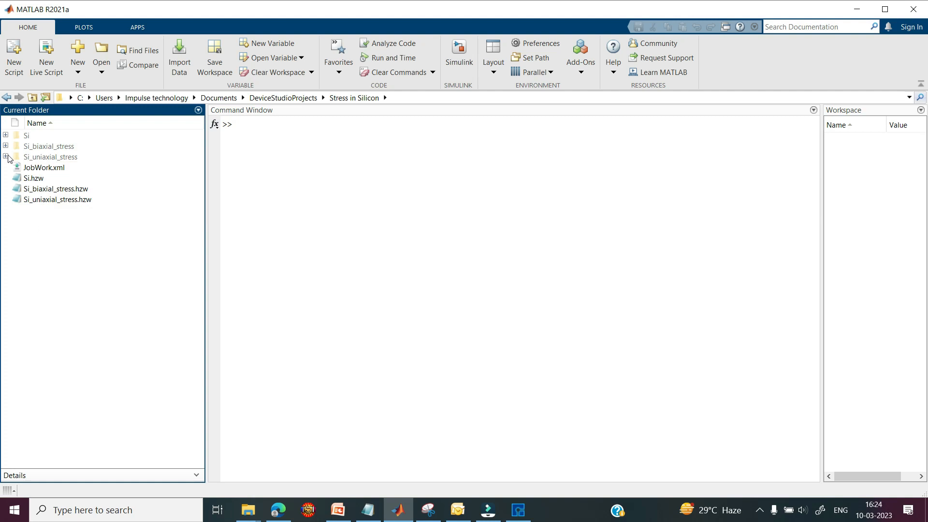
- Load EffectiveMass.mat from the Crystal folder of Si into the workspace
left_click(6, 136)
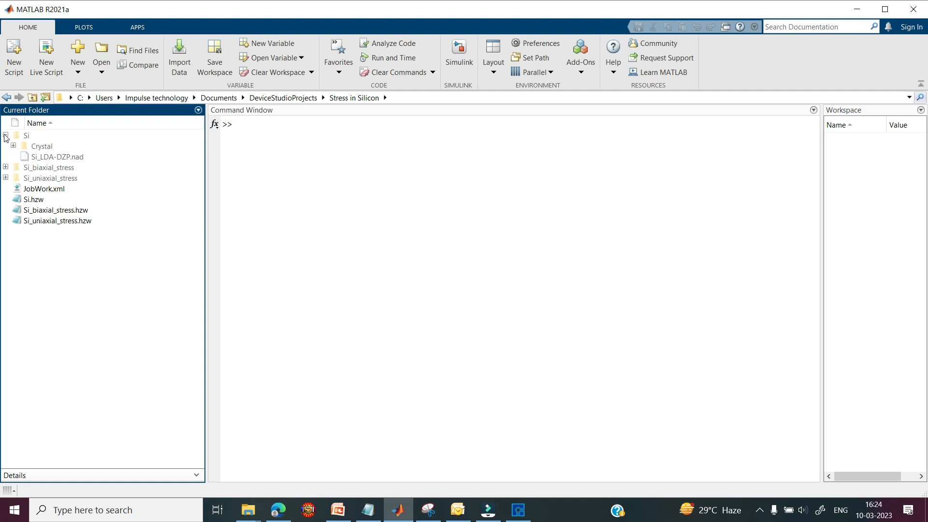
left_click(14, 146)
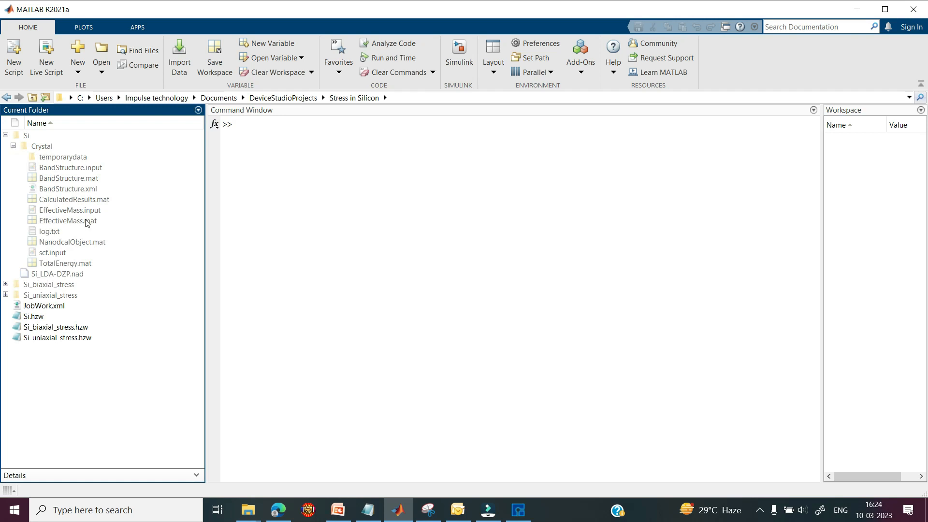
mouse_move(89, 223)
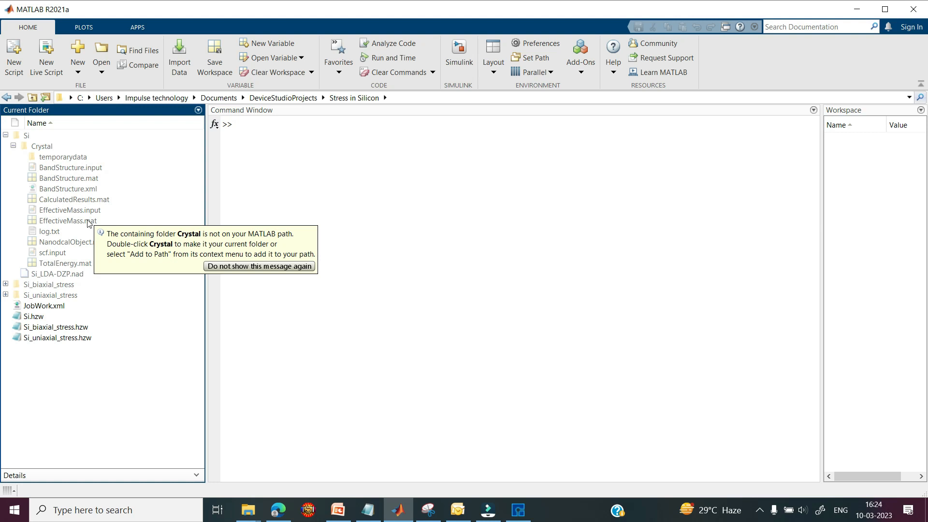
double_click(90, 222)
- Display the loaded data struct of bulk Si and the fields of data.effectiveMass in the Command Window
left_click(241, 139)
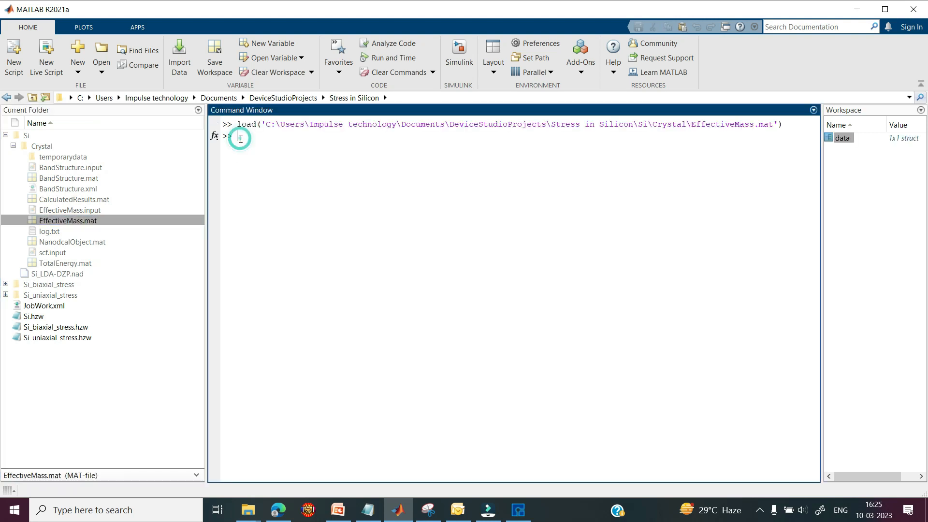
type("data")
key("Return")
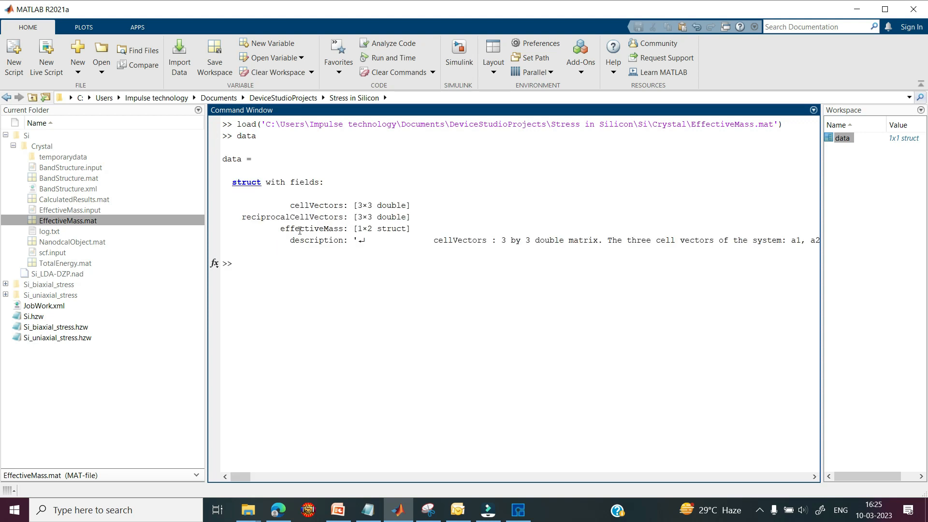
left_click(241, 264)
type("data.effectiveMass")
key("Return")
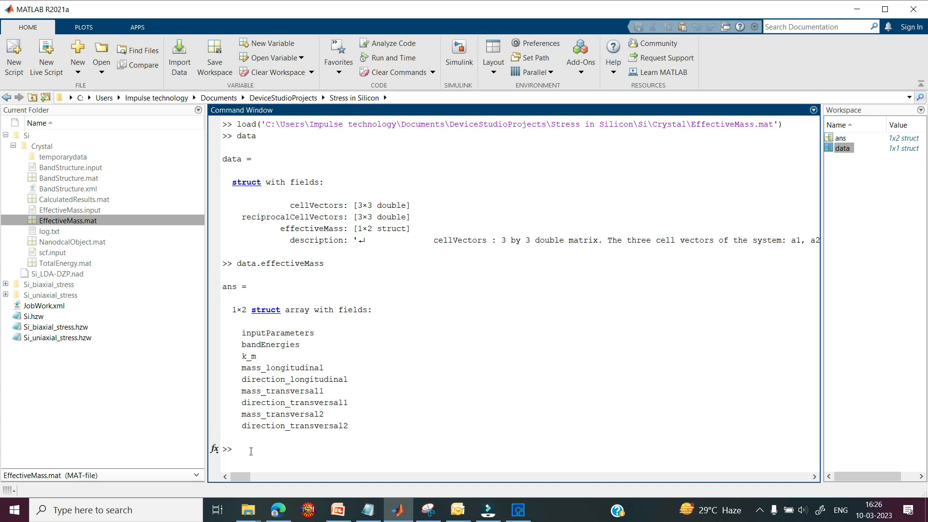
- Print the bulk Si effective masses with data.effectiveMass.mass_longitudinal and data.effectiveMass.mass_transversal1
type("data.effectiveMass.mass_longitudinal")
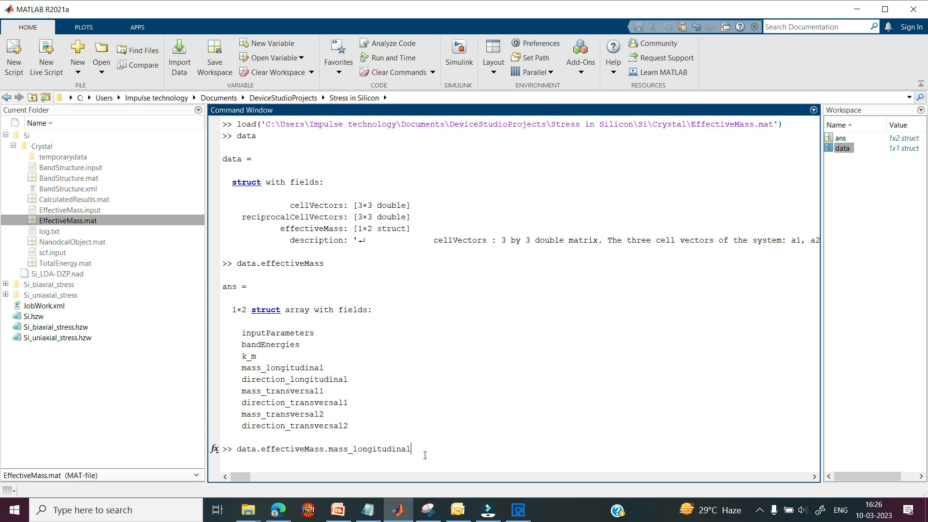
key("Return")
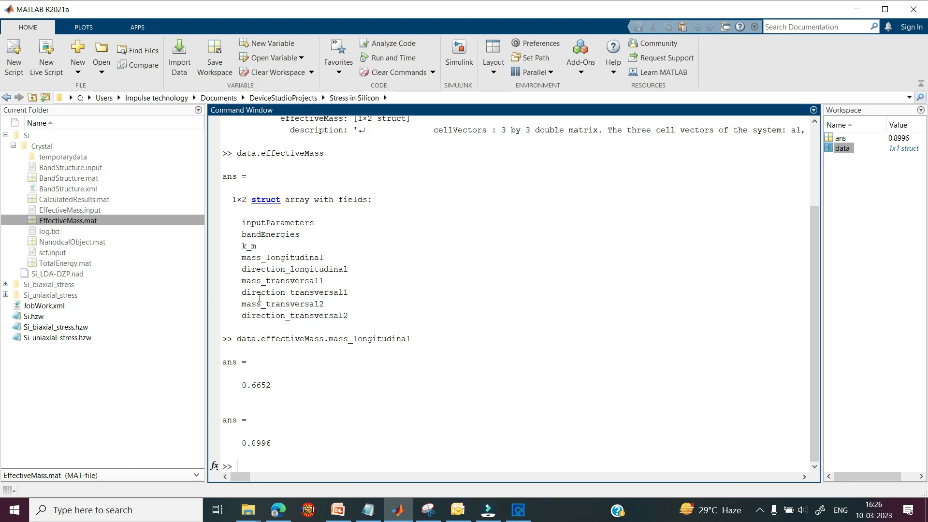
type("data.effectiveMass.mass_transversal1")
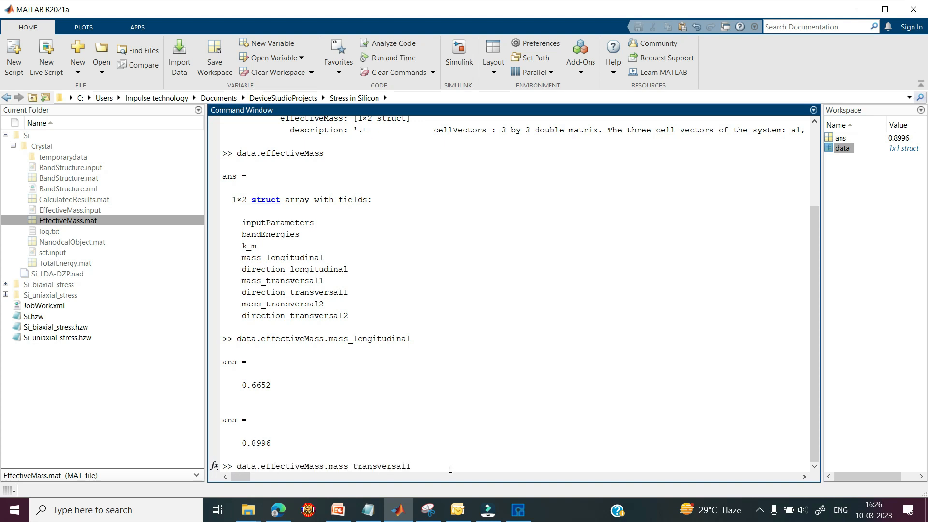
key("Return")
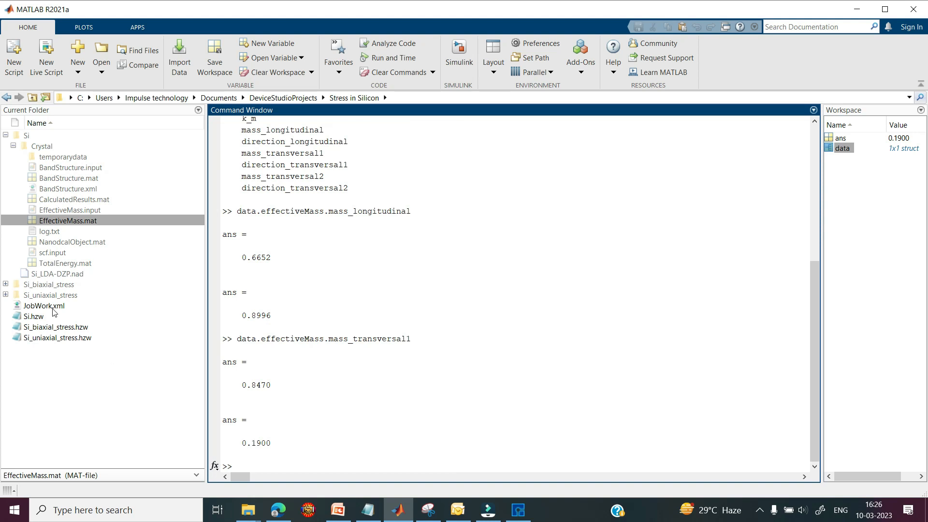
- Load EffectiveMass.mat from the Crystal folder of Si_biaxial_stress into the workspace
left_click(6, 284)
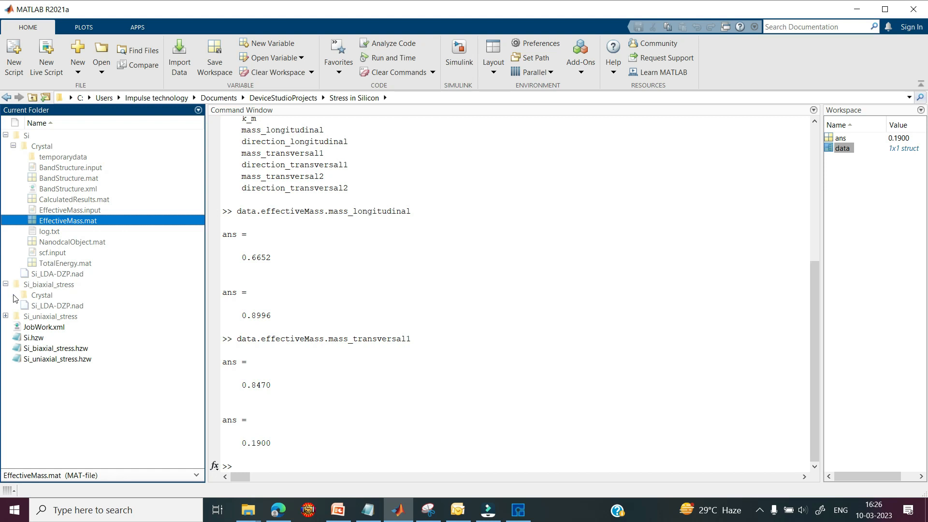
left_click(14, 295)
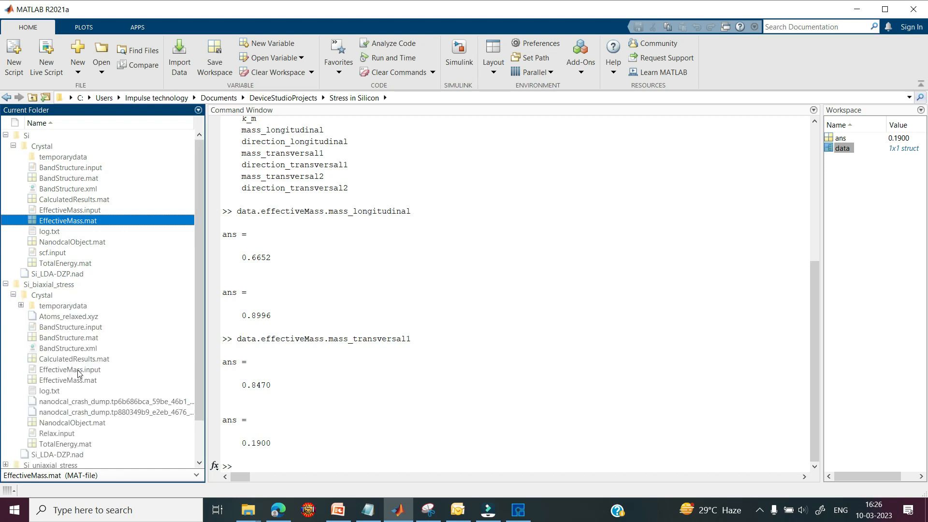
mouse_move(83, 383)
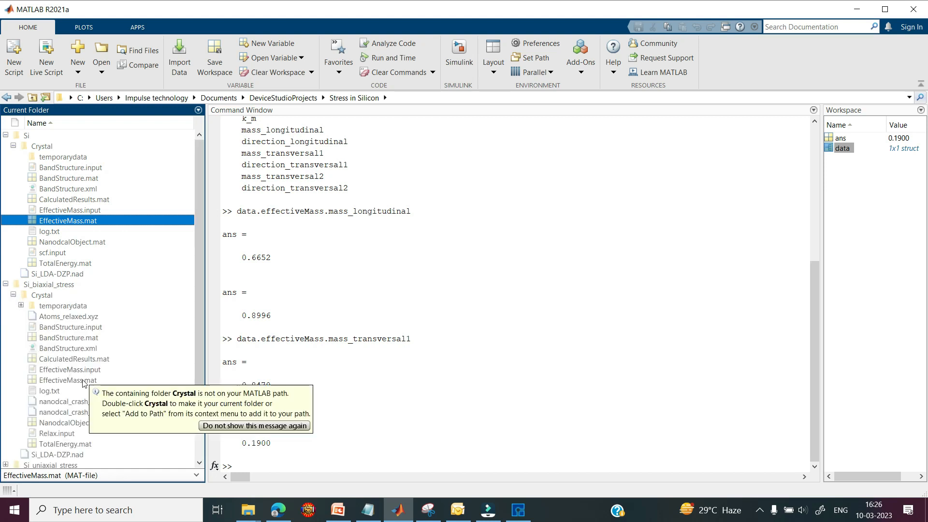
double_click(83, 381)
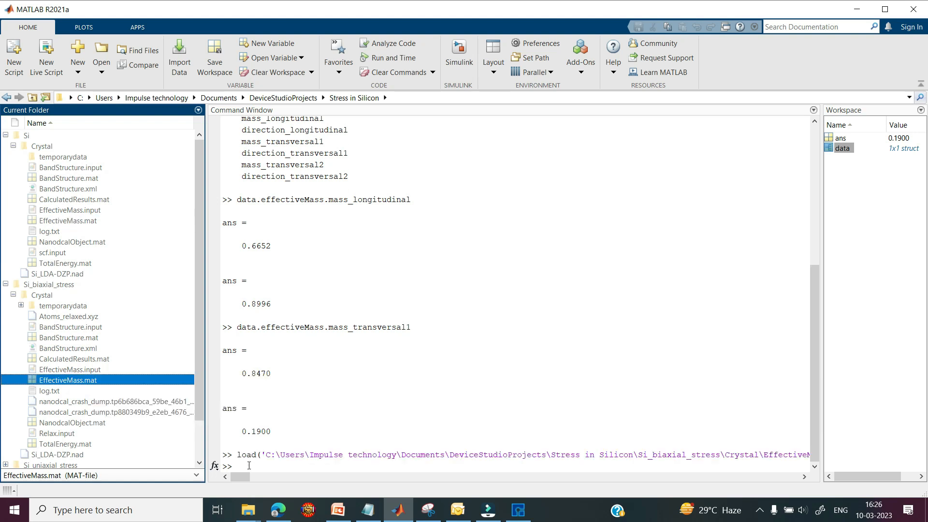
- Display the data struct loaded for Si_biaxial_stress and the fields of data.effectiveMass
type("data")
key("Return")
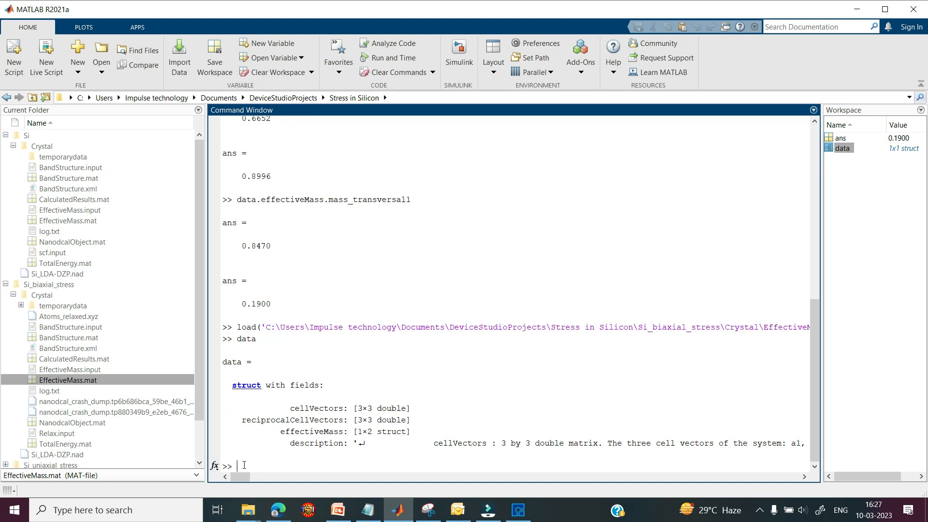
type("data.effectiveMass")
key("Return")
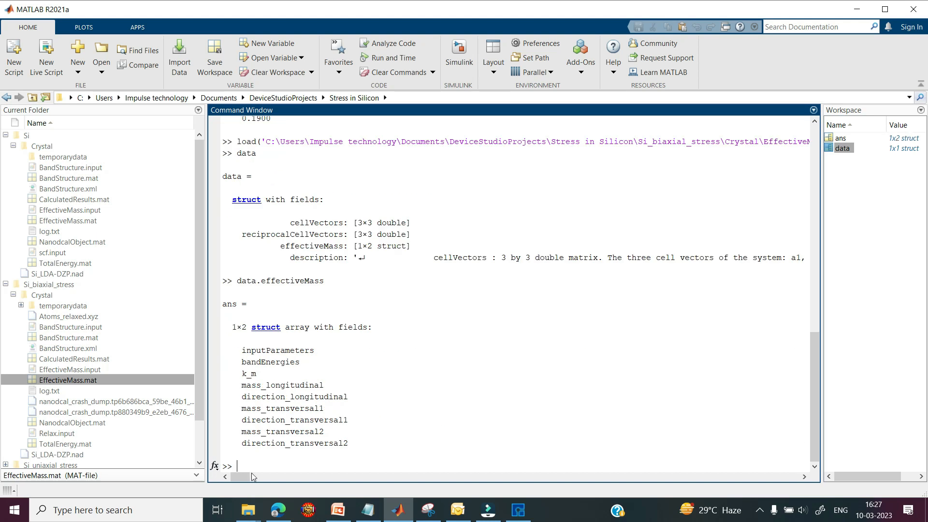
- Print the biaxially stressed Si effective masses with data.effectiveMass.mass_longitudinal and data.effectiveMass.mass_transversal1
type("data.effectiveMass.mass_longitudinal")
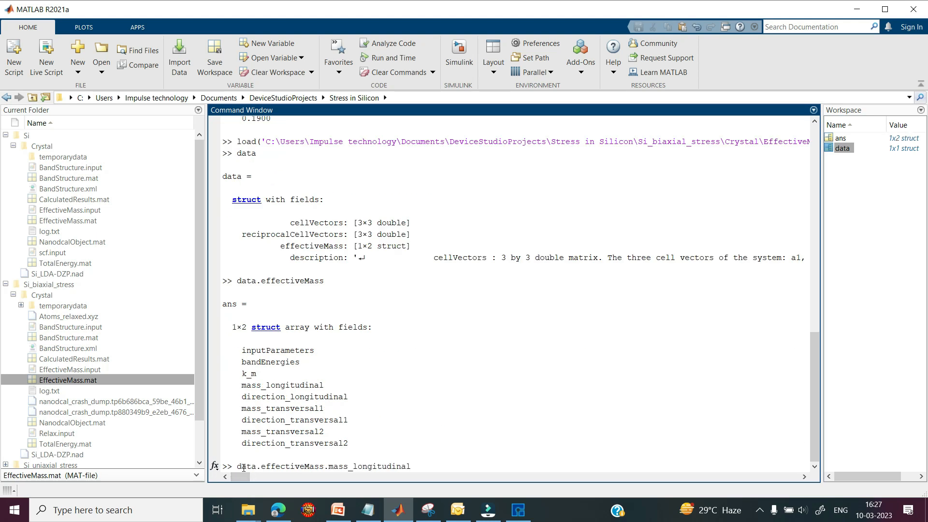
key("Return")
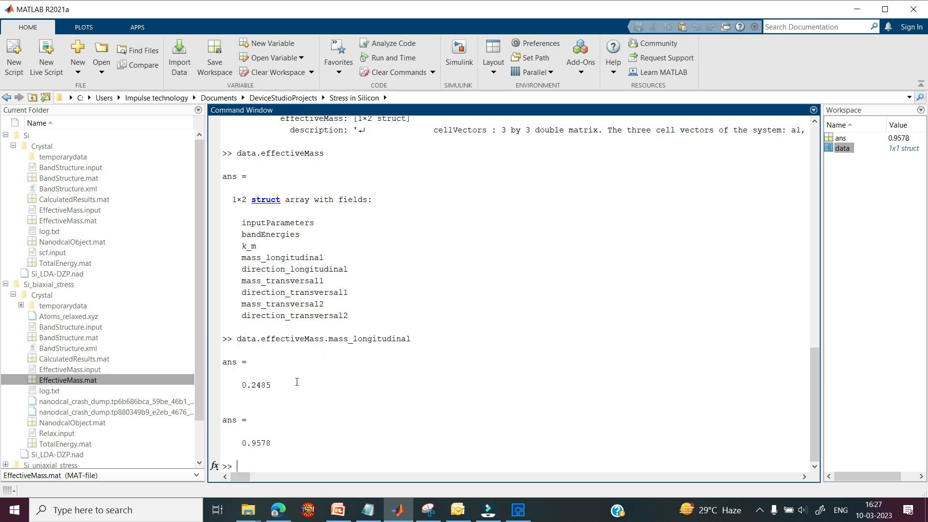
type("data.effectiveMass.mass_transversal1")
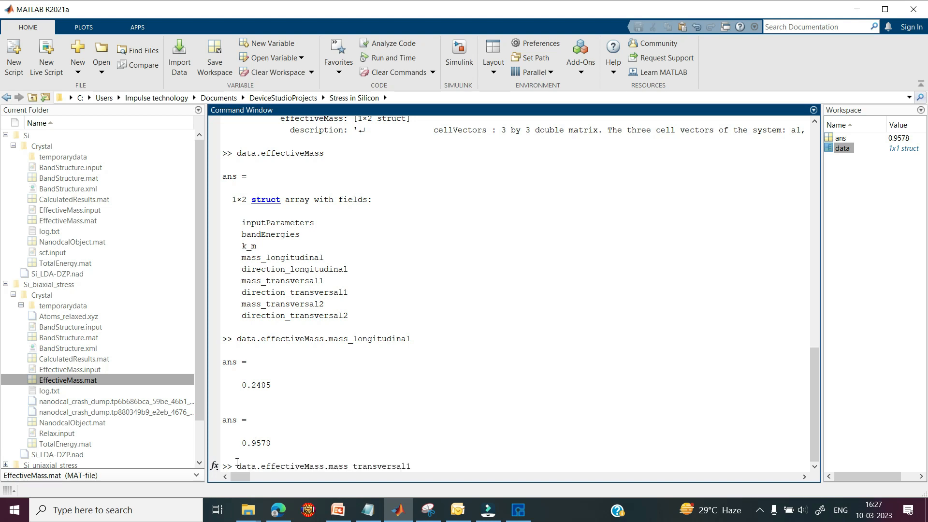
key("Return")
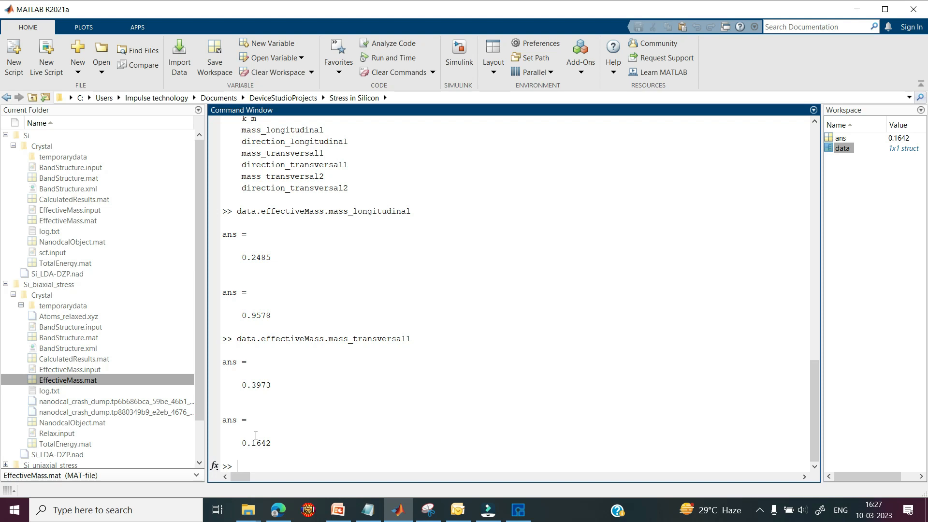
- Load EffectiveMass.mat from the Crystal folder of Si_uniaxial_stress into the workspace
left_click(201, 440)
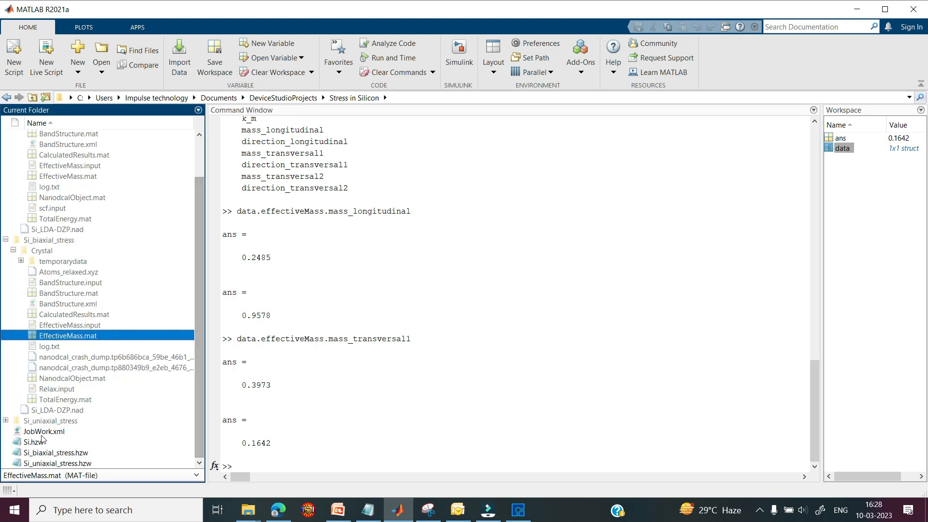
left_click(6, 421)
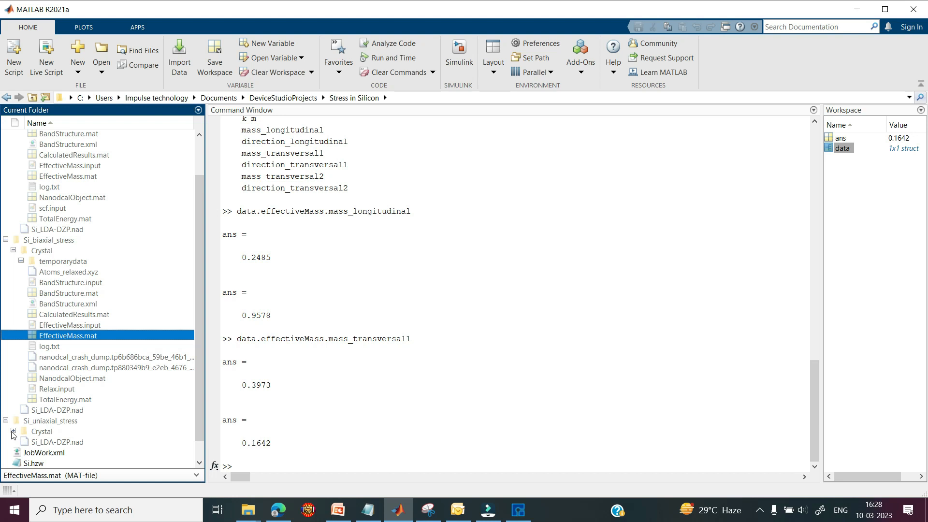
left_click(13, 431)
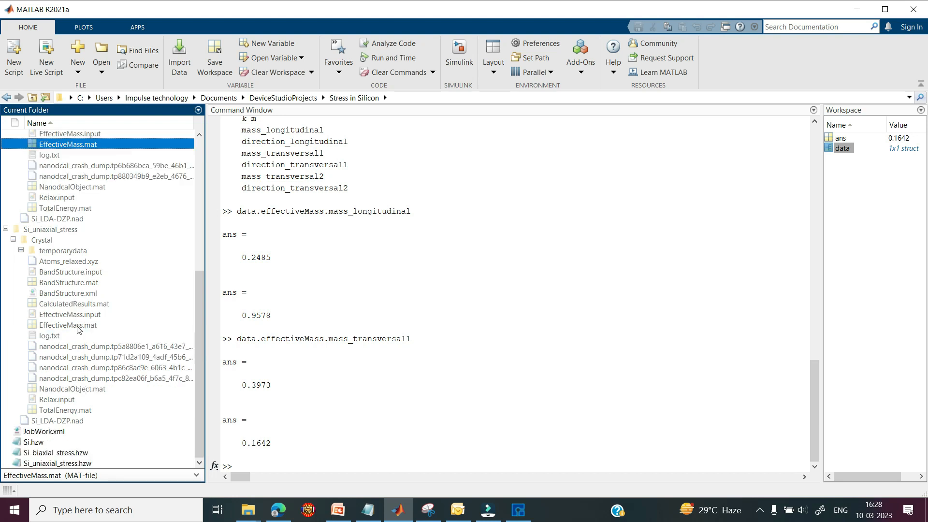
double_click(79, 330)
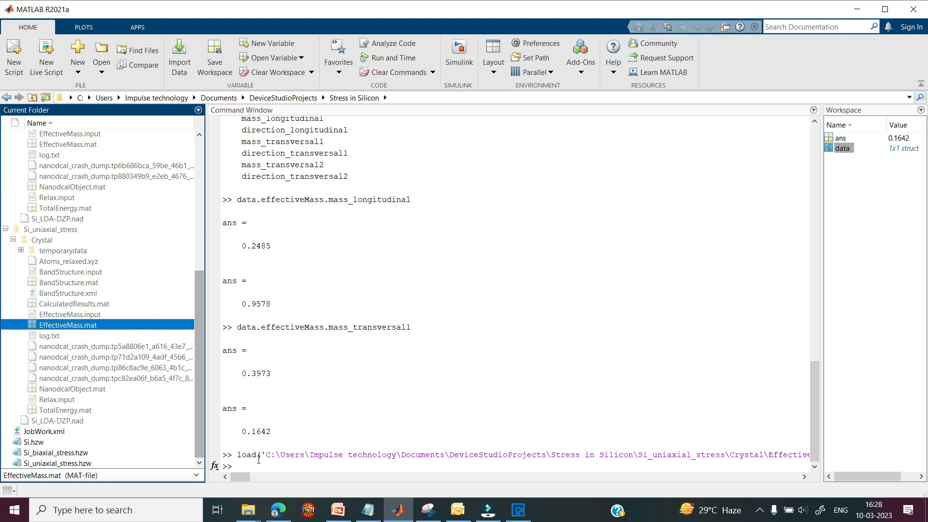
- Display the data struct loaded for Si_uniaxial_stress and the fields of data.effectiveMass
left_click(256, 461)
type("data")
key("Return")
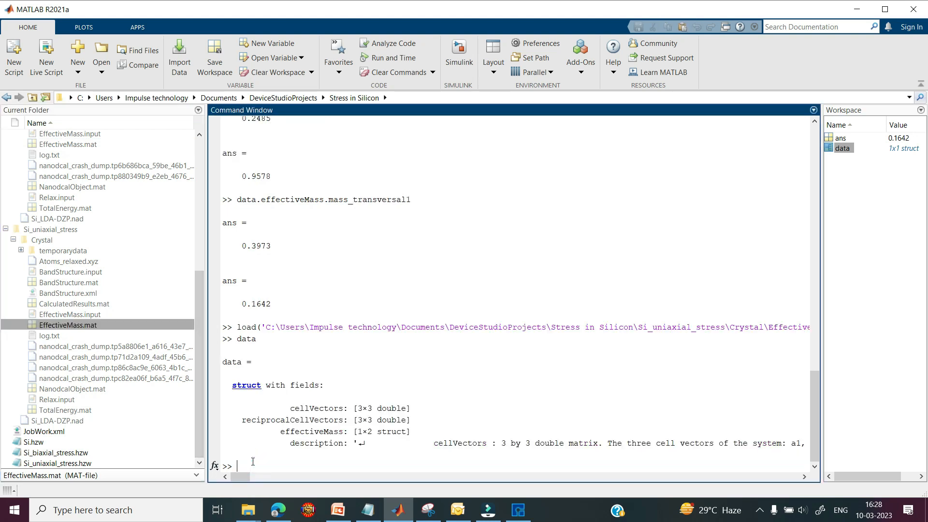
left_click(240, 467)
type("data.effectiveMass")
key("Return")
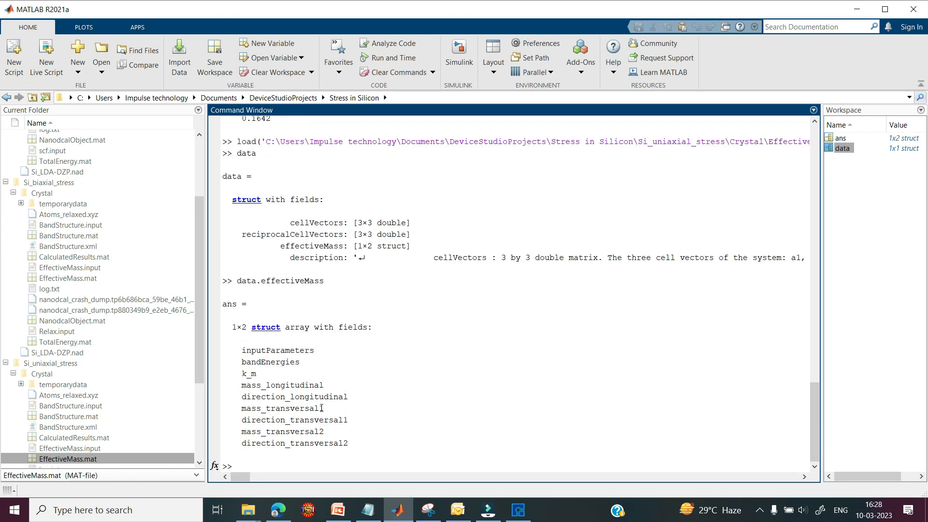
- Print the uniaxially stressed Si effective masses with data.effectiveMass.mass_longitudinal and data.effectiveMass.mass_transversal1
type("data.effectiveMass.mass_longitudinal")
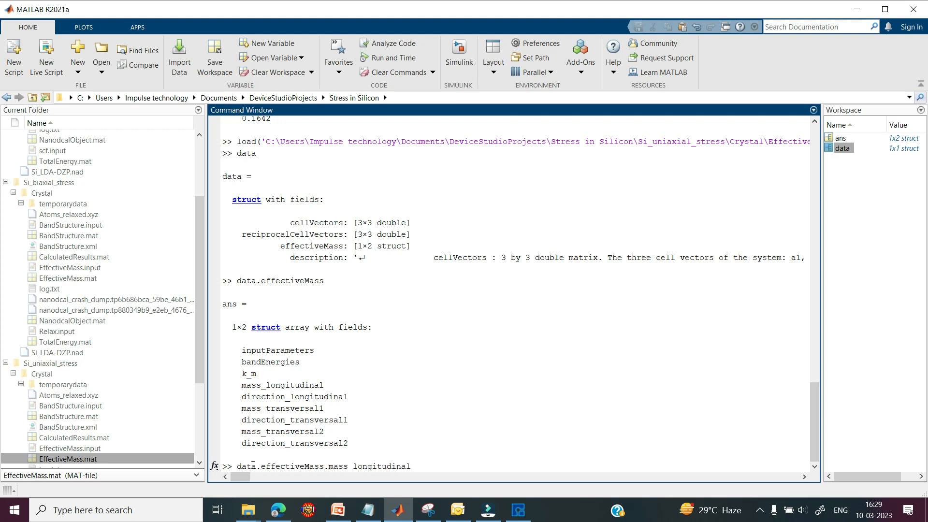
key("Return")
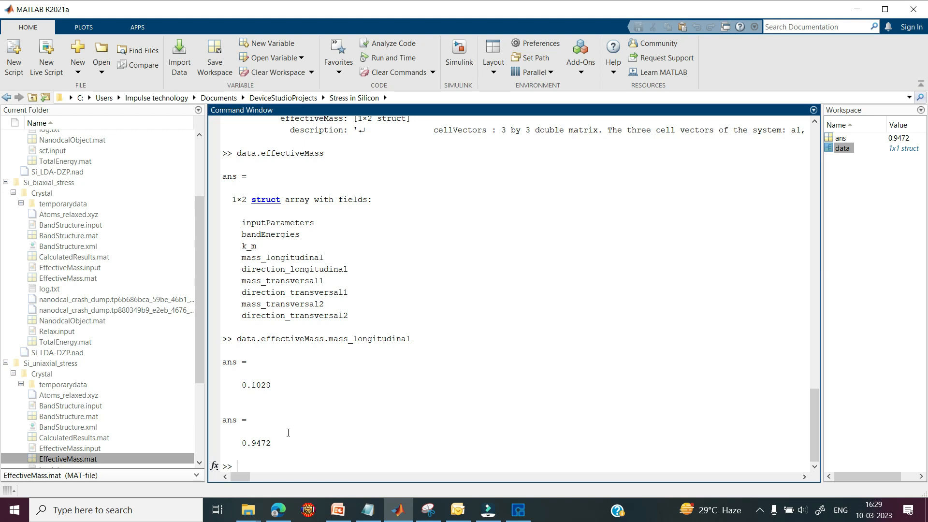
type("data.effectiveMass.mass_transversal1")
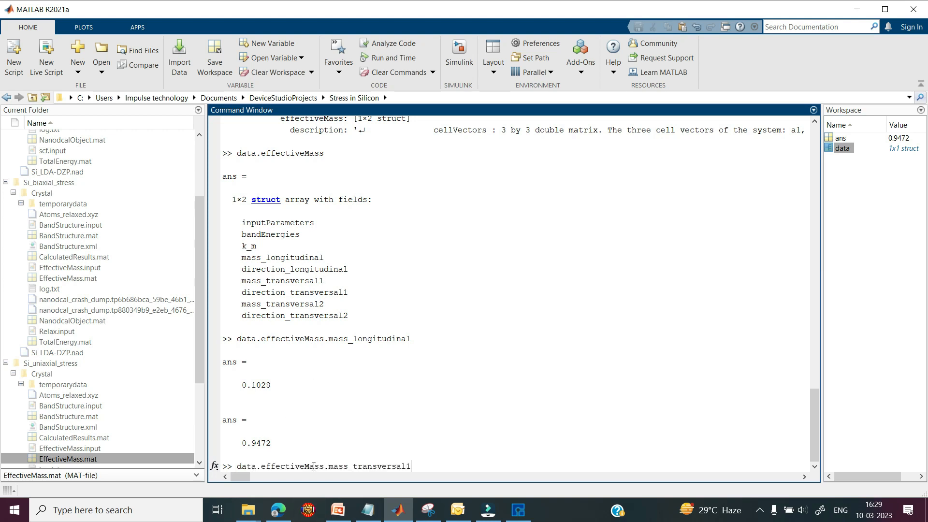
key("Return")
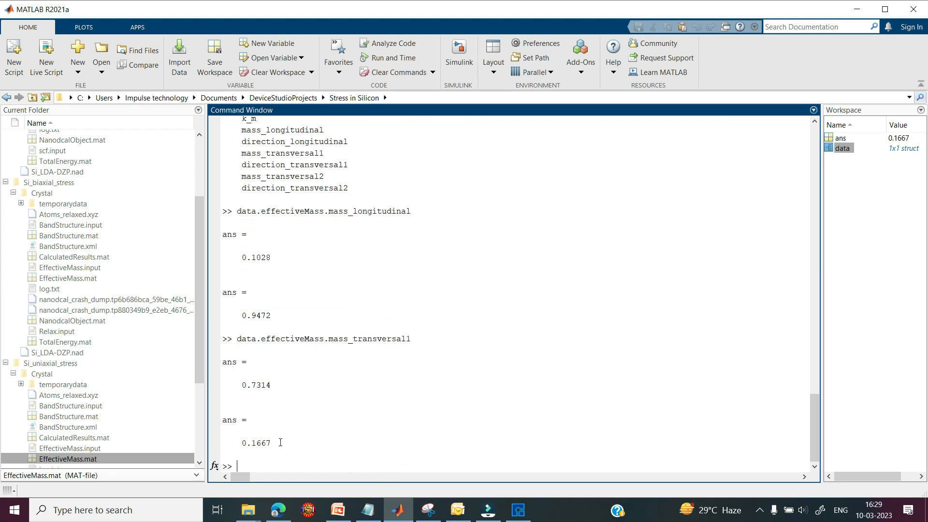